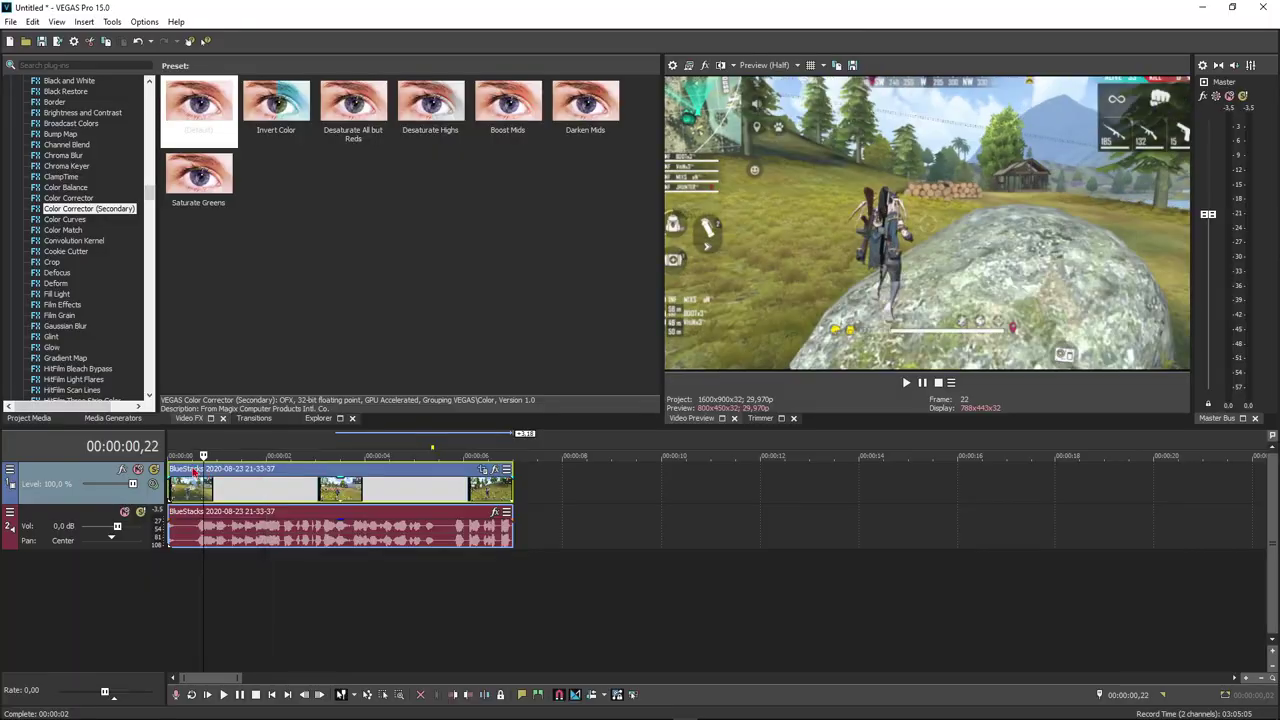
Apply the default preset of the Color Corrector (Secondary) video effect to the gameplay clip, with the playhead at the clip's start.
left_click(178, 470)
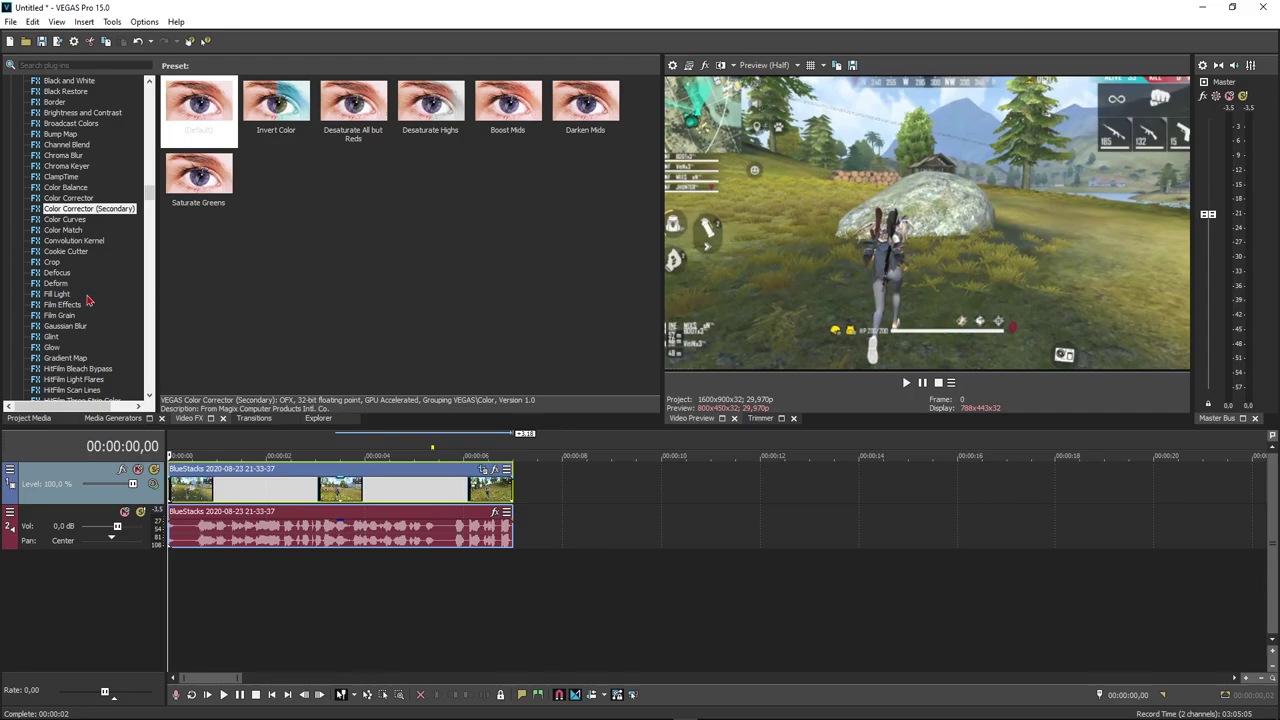
scroll(100, 290, "down", 1)
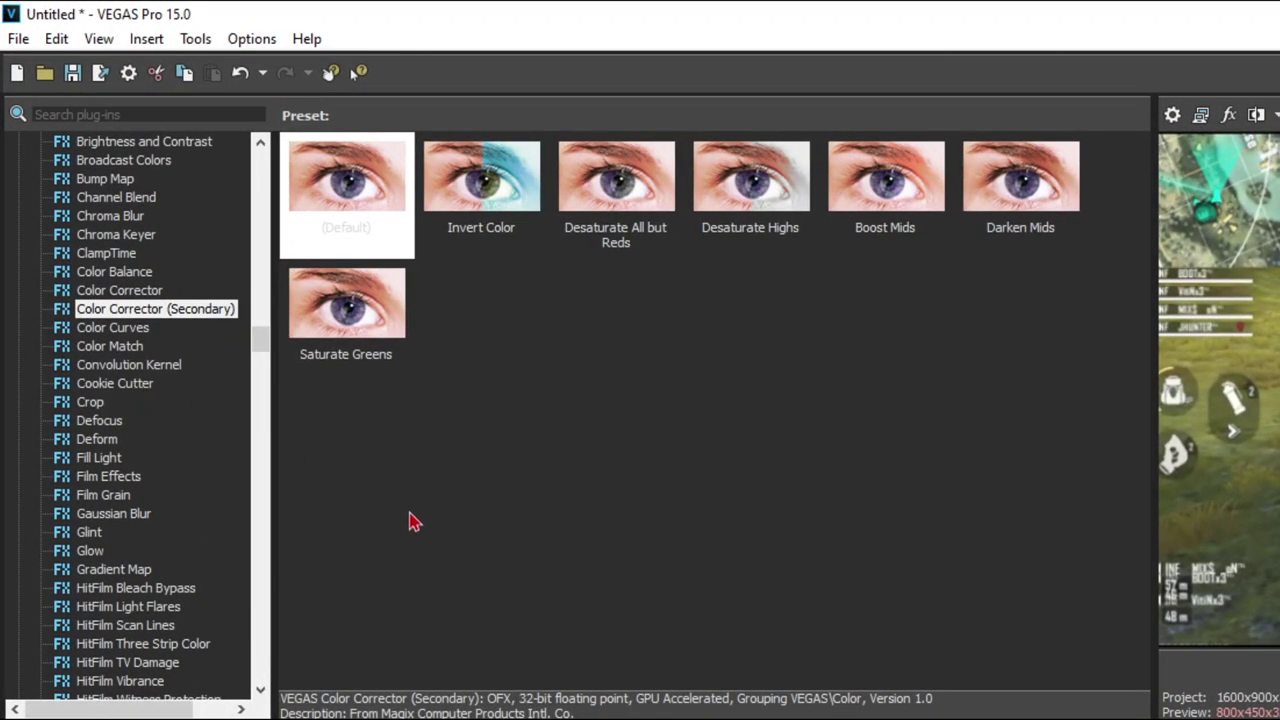
left_click(125, 291)
scroll(150, 445, "up", 1)
scroll(150, 460, "up", 2)
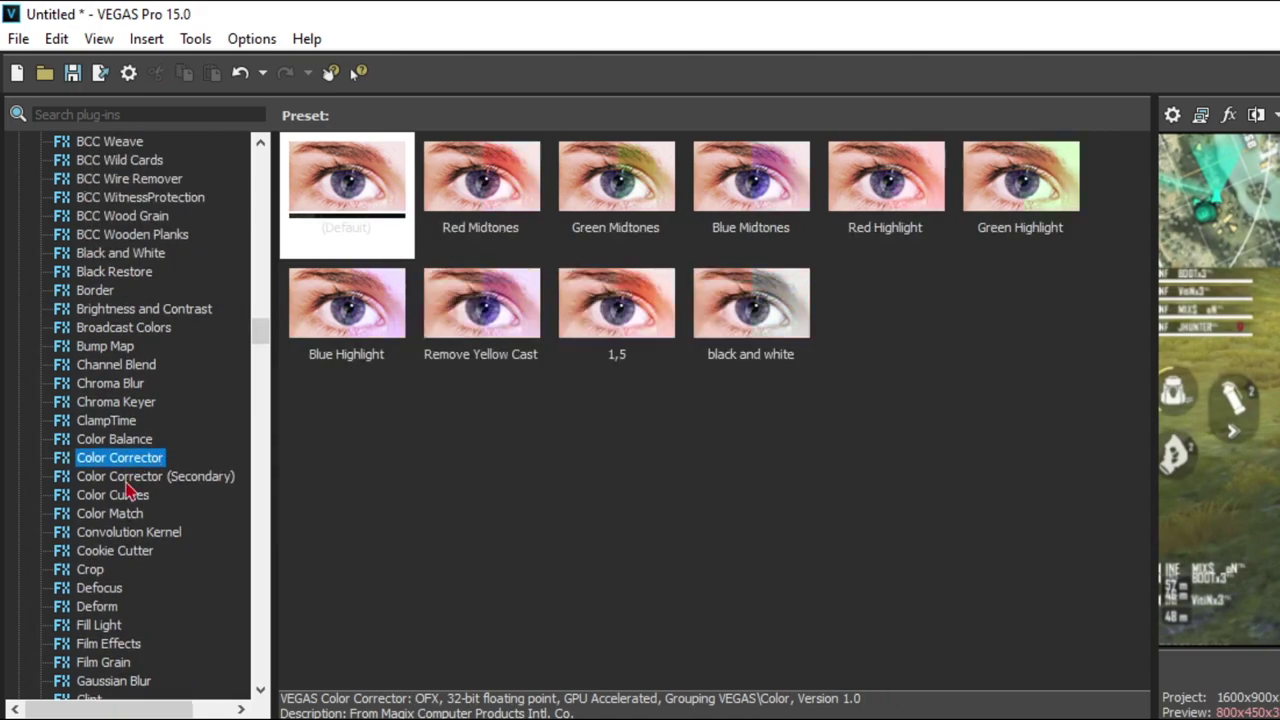
left_click(128, 476)
left_click(120, 383)
left_click(113, 478)
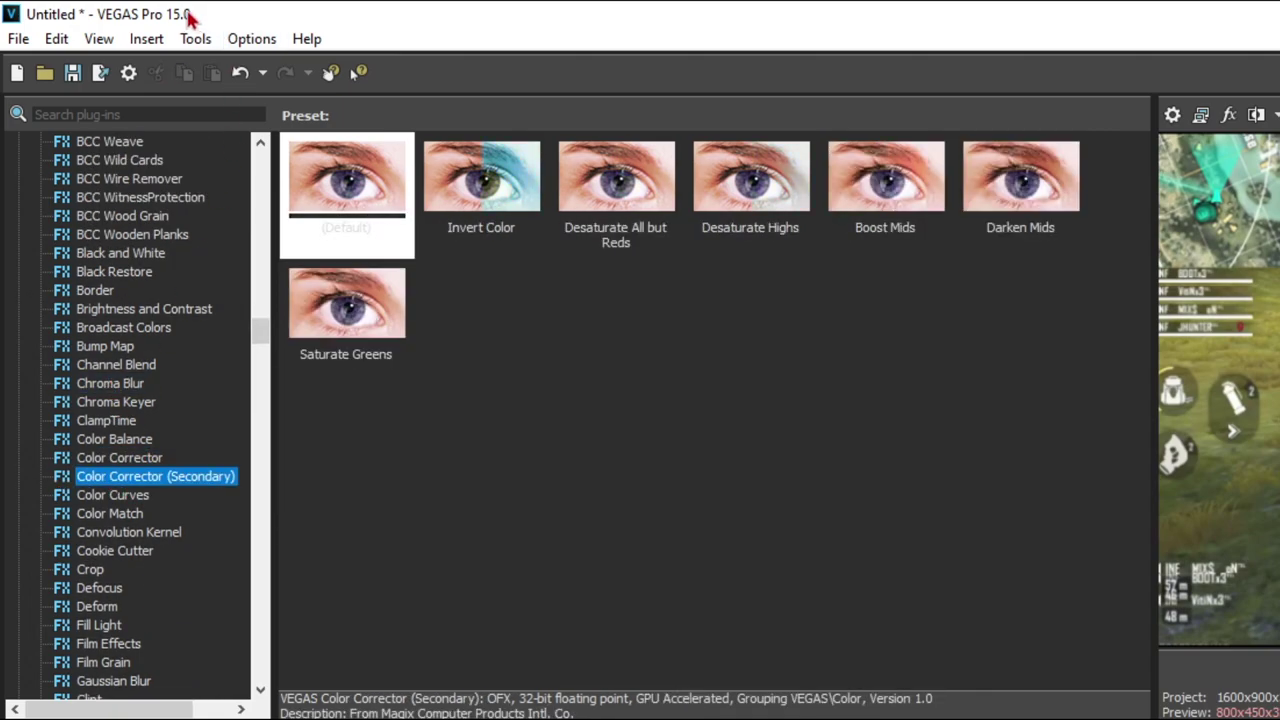
left_click(115, 494)
left_click(152, 478)
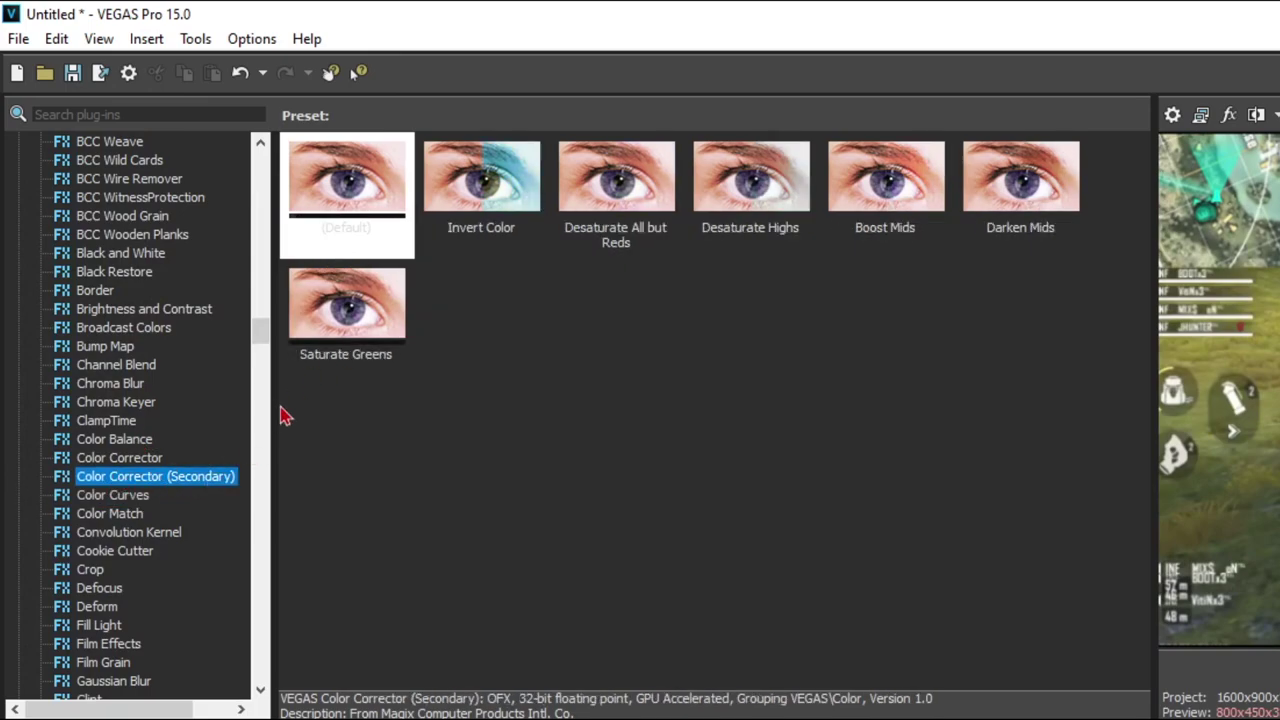
left_click_drag(346, 195, 455, 719)
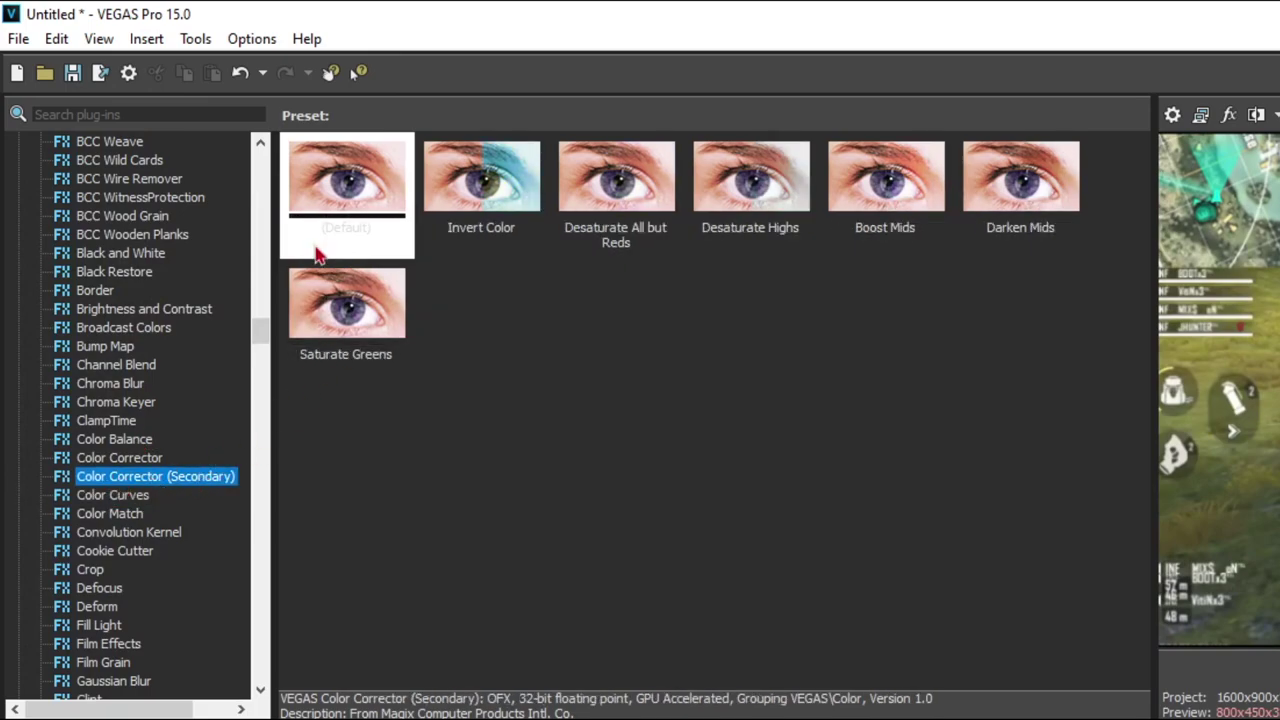
left_click_drag(309, 454, 321, 458)
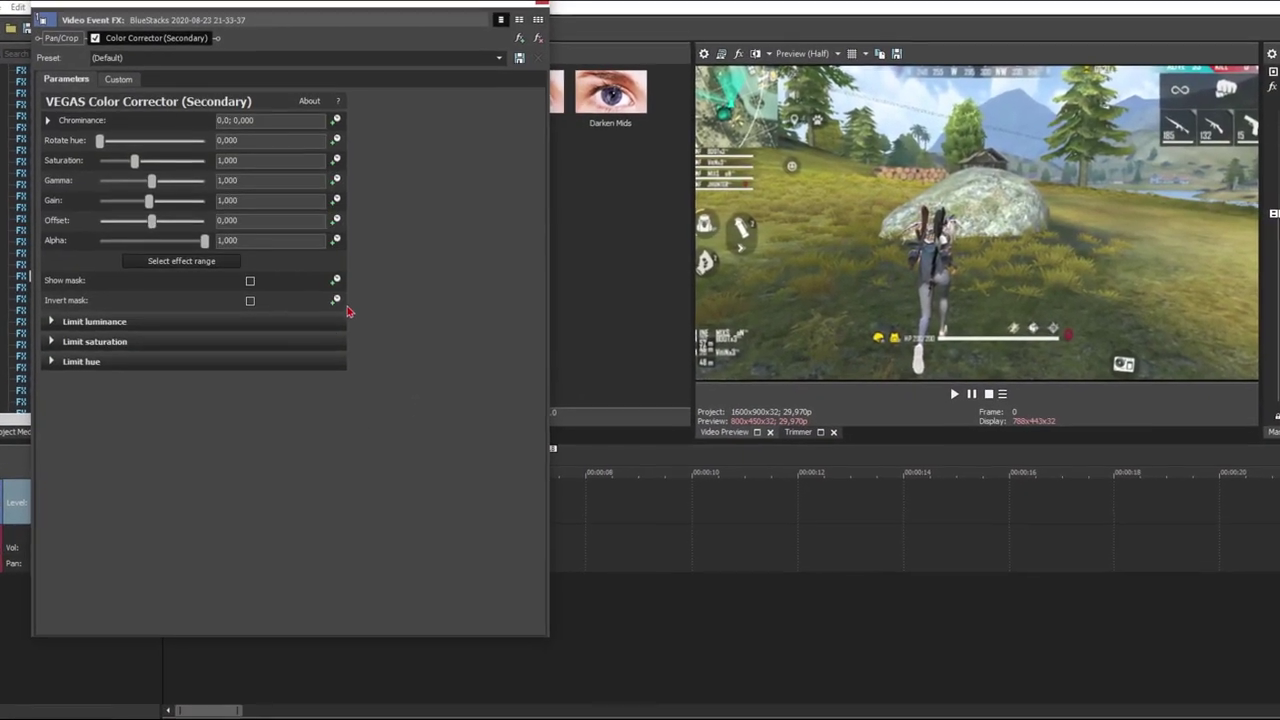
Sample a patch of the sky as the effect range and expand the luminance, saturation and hue limits.
left_click(170, 262)
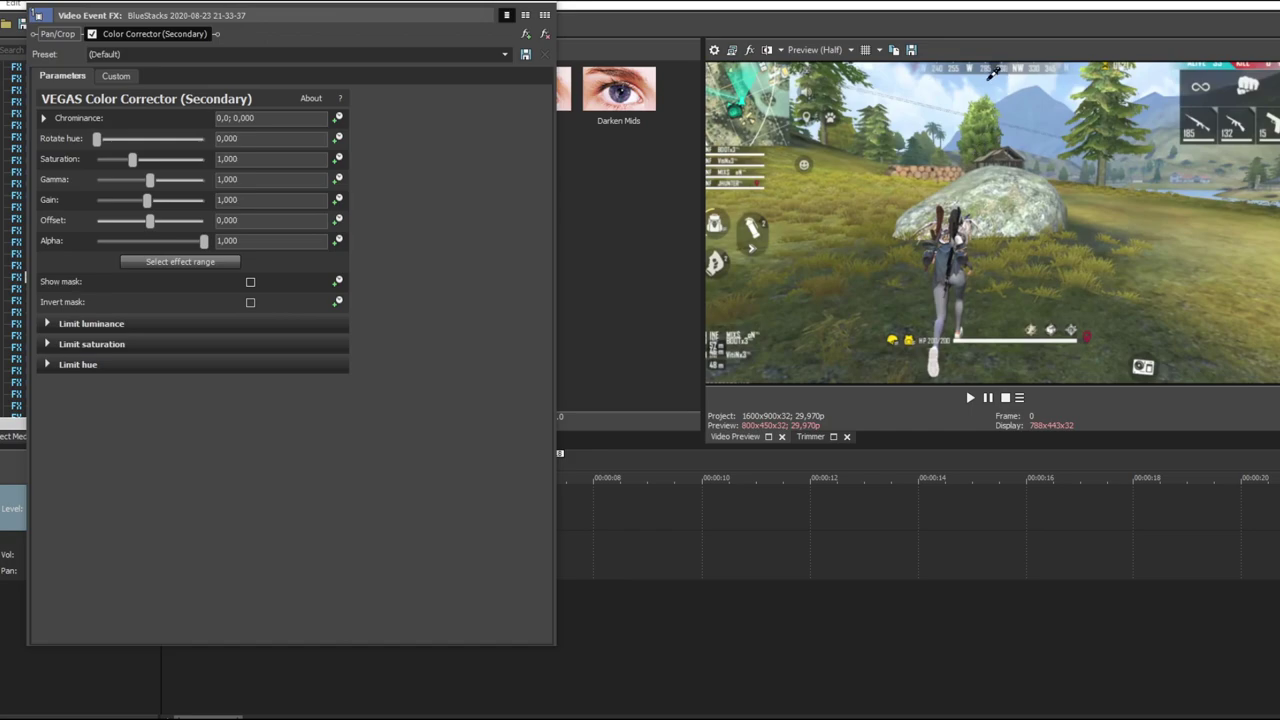
left_click_drag(993, 76, 1039, 98)
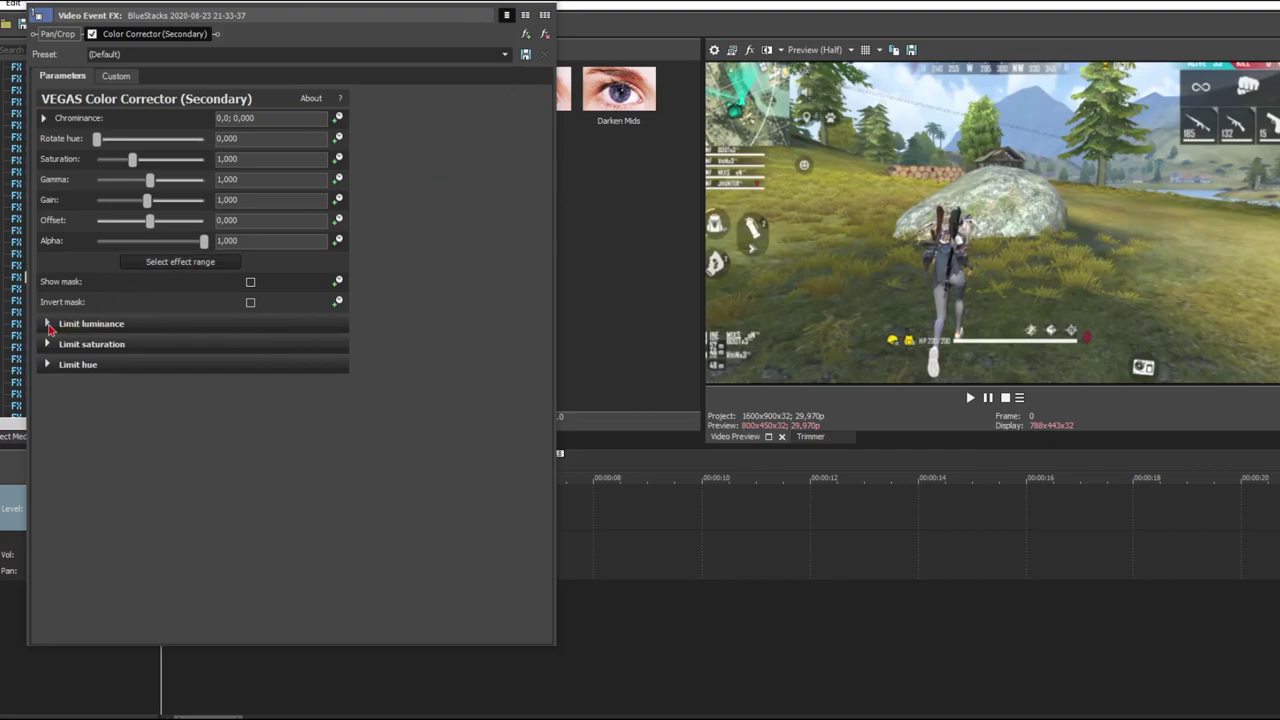
left_click(47, 324)
left_click(47, 426)
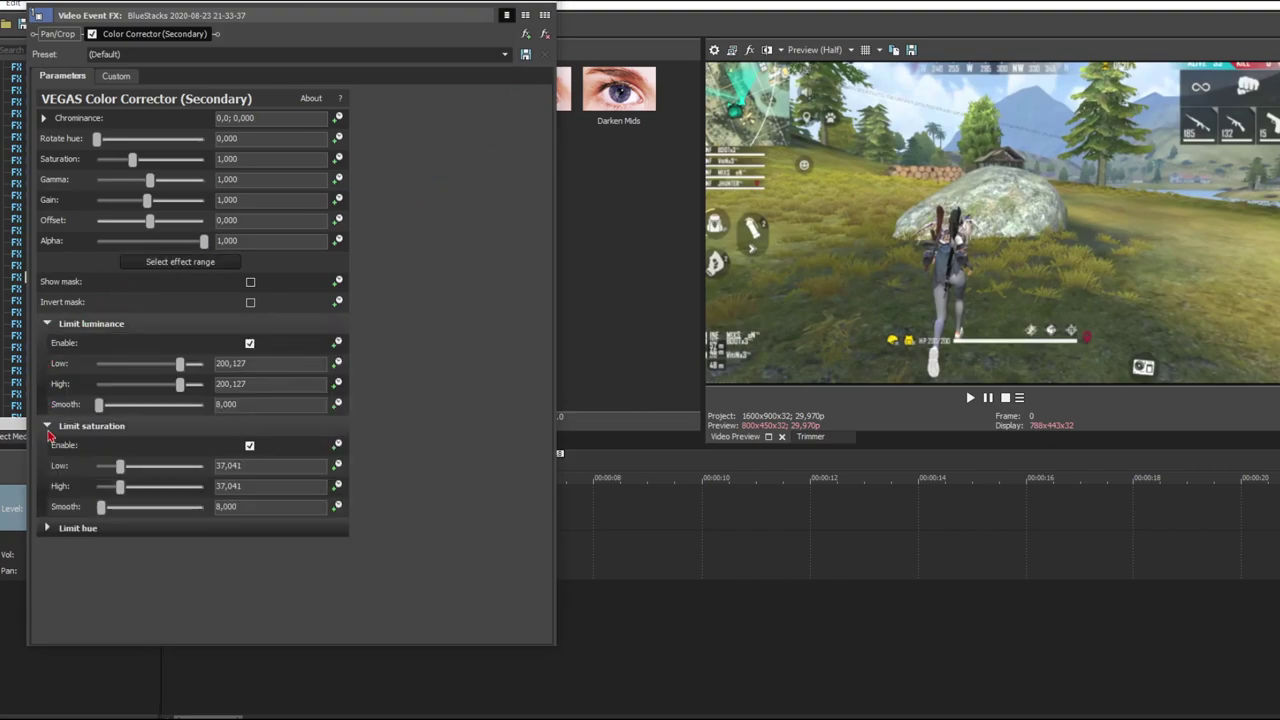
left_click(47, 528)
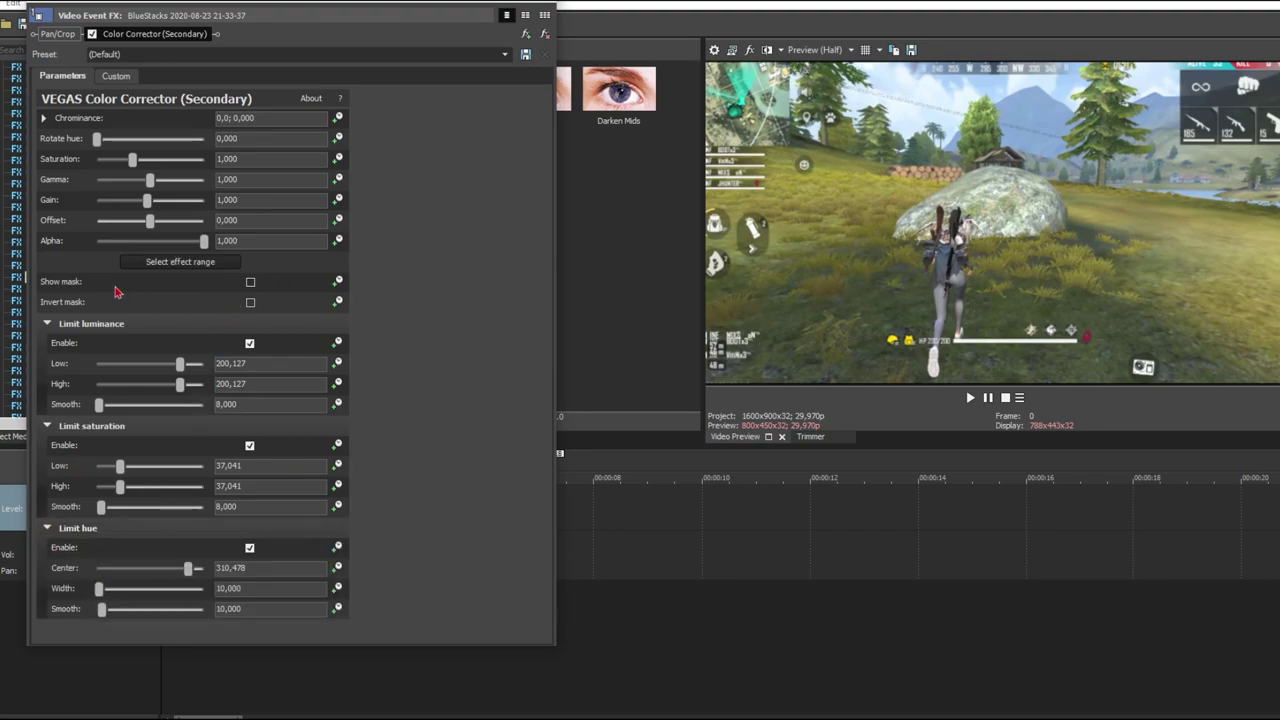
Show the mask and widen its limits to luminance 0 to 255 and saturation 0 to 162.
left_click(250, 283)
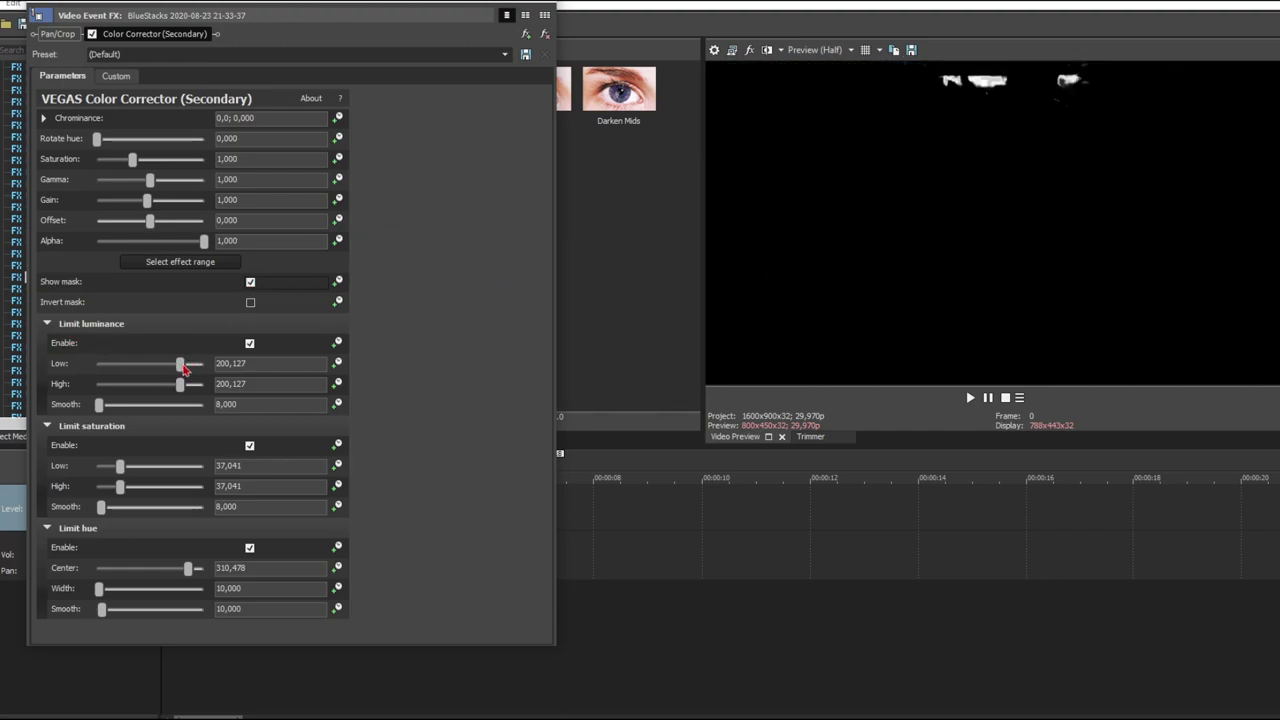
left_click_drag(181, 366, 48, 373)
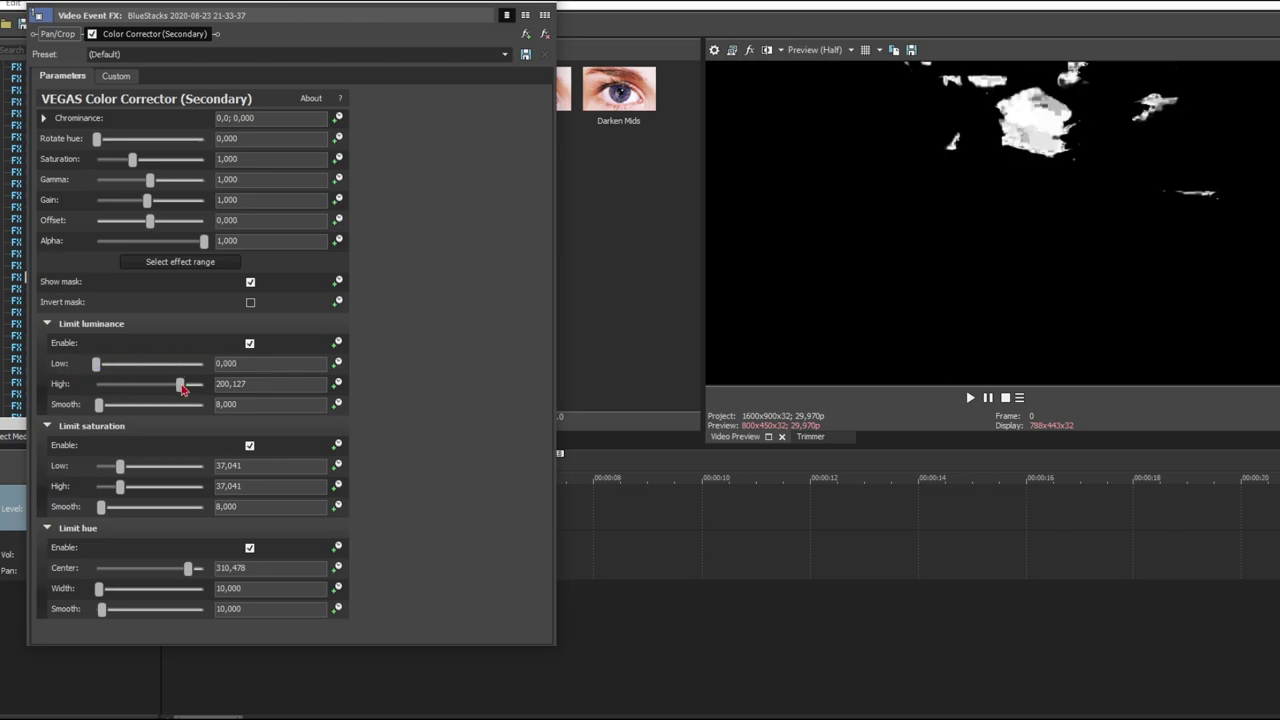
left_click_drag(181, 384, 210, 398)
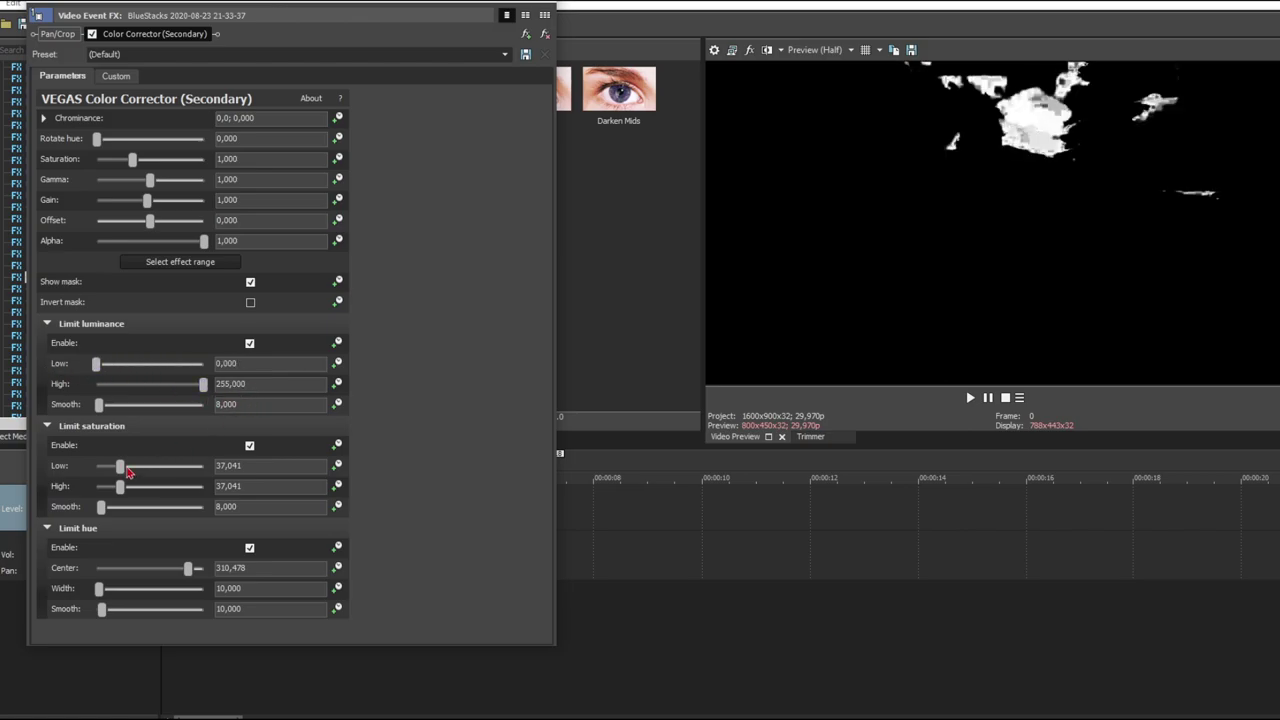
left_click_drag(119, 467, 251, 486)
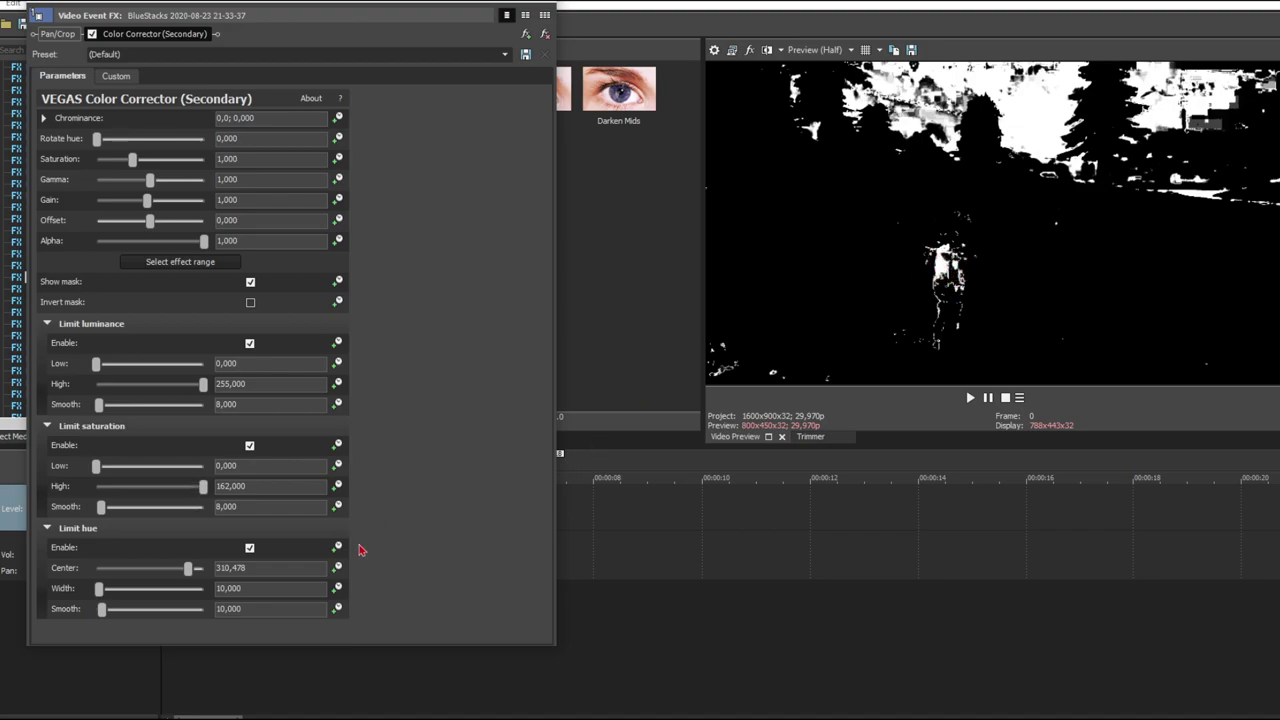
Refine the hue limit's smoothing to about 22 and hide the mask.
left_click_drag(103, 615, 129, 611)
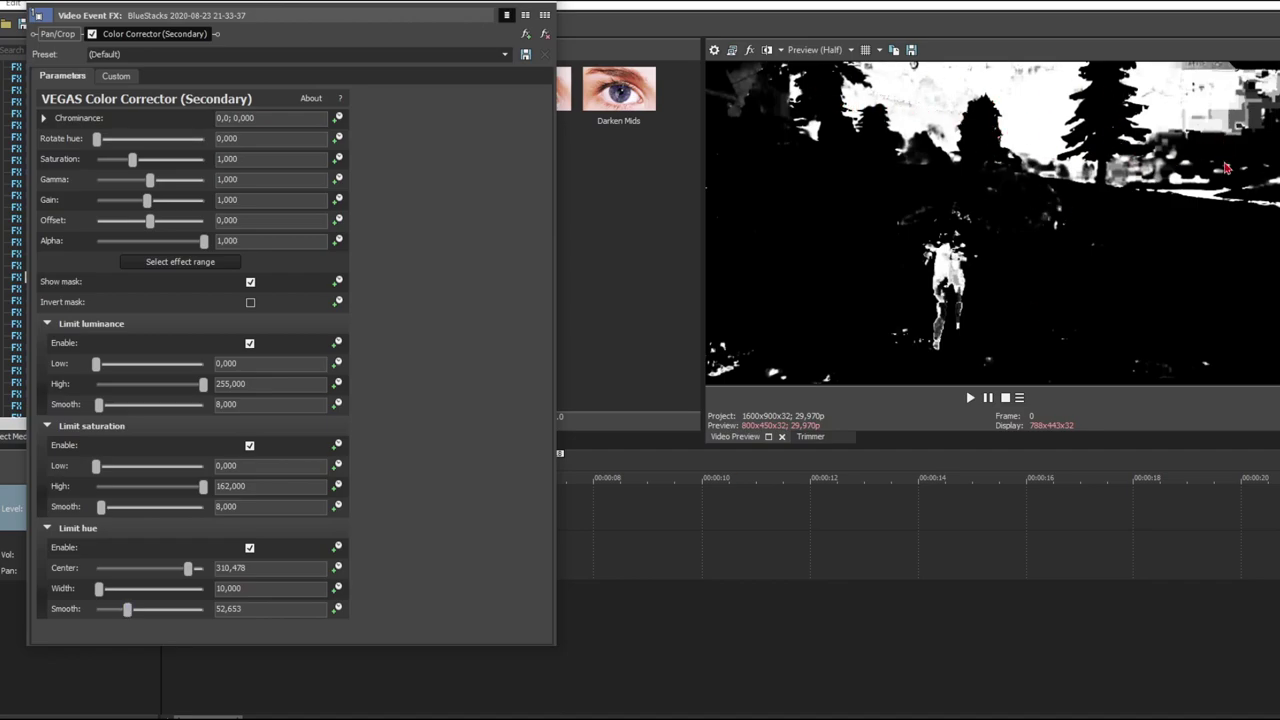
mouse_move(133, 614)
left_mouse_down()
mouse_move(231, 629)
mouse_move(146, 633)
mouse_move(410, 643)
mouse_move(243, 633)
mouse_move(166, 611)
mouse_move(121, 618)
left_mouse_up()
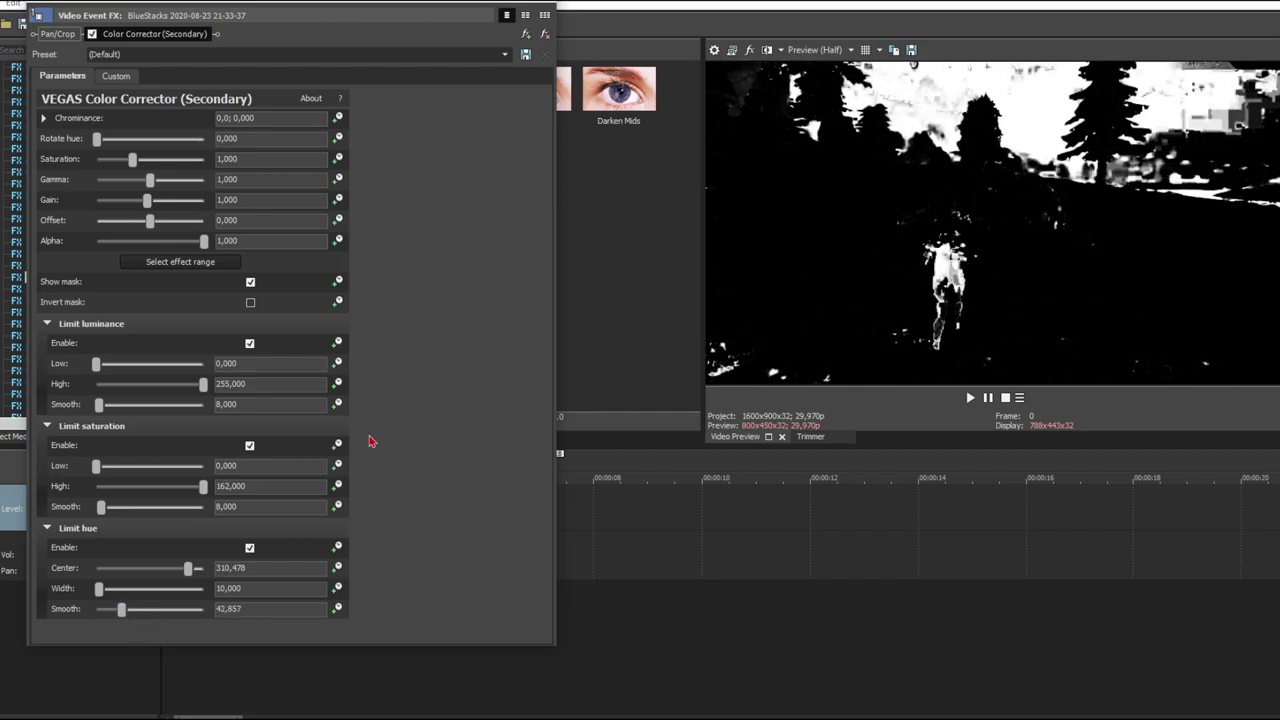
left_click_drag(123, 614, 110, 617)
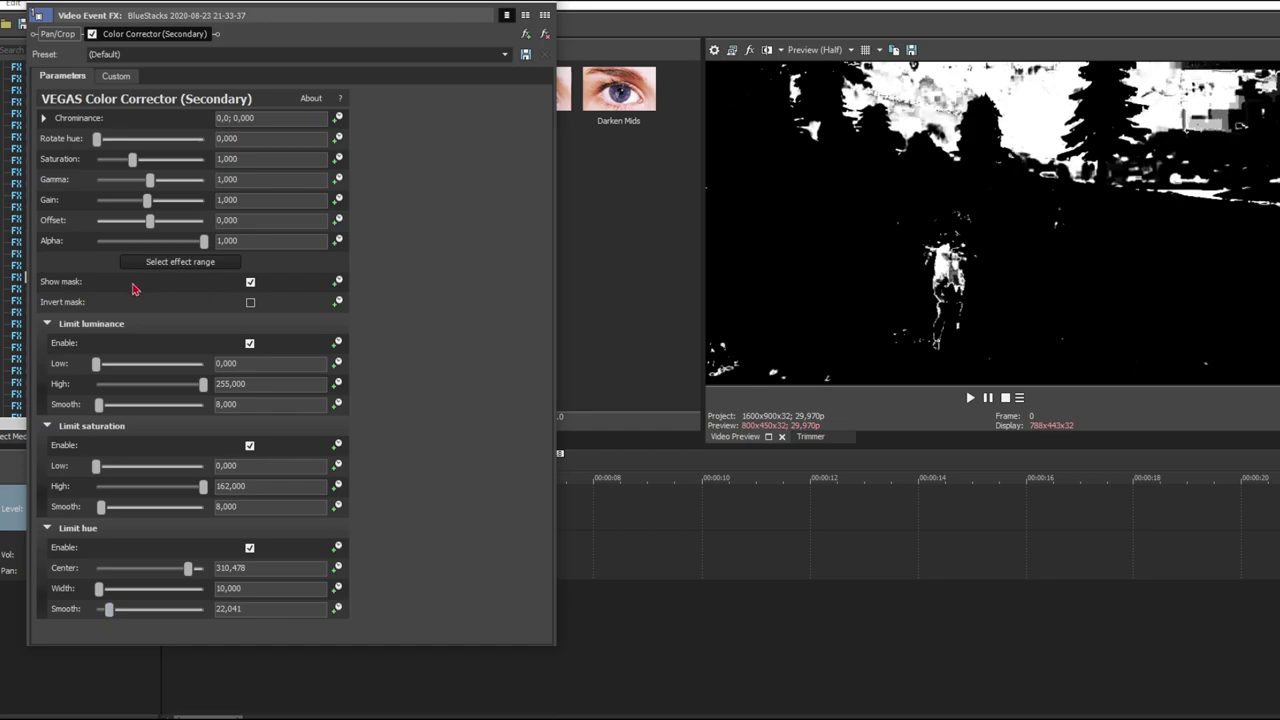
left_click(249, 283)
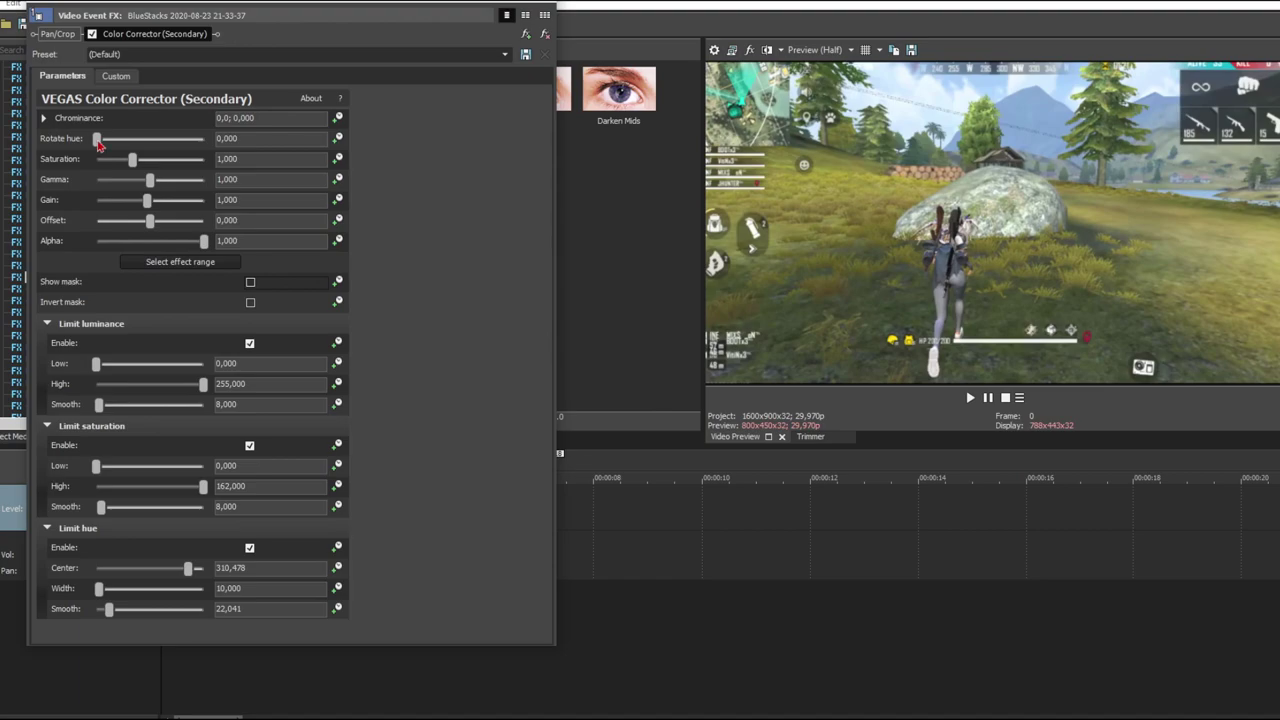
Rotate the hue of the sampled sky range to about 78 for a purple sky and close the effect settings.
mouse_move(98, 142)
left_mouse_down()
mouse_move(203, 143)
mouse_move(112, 156)
left_mouse_up()
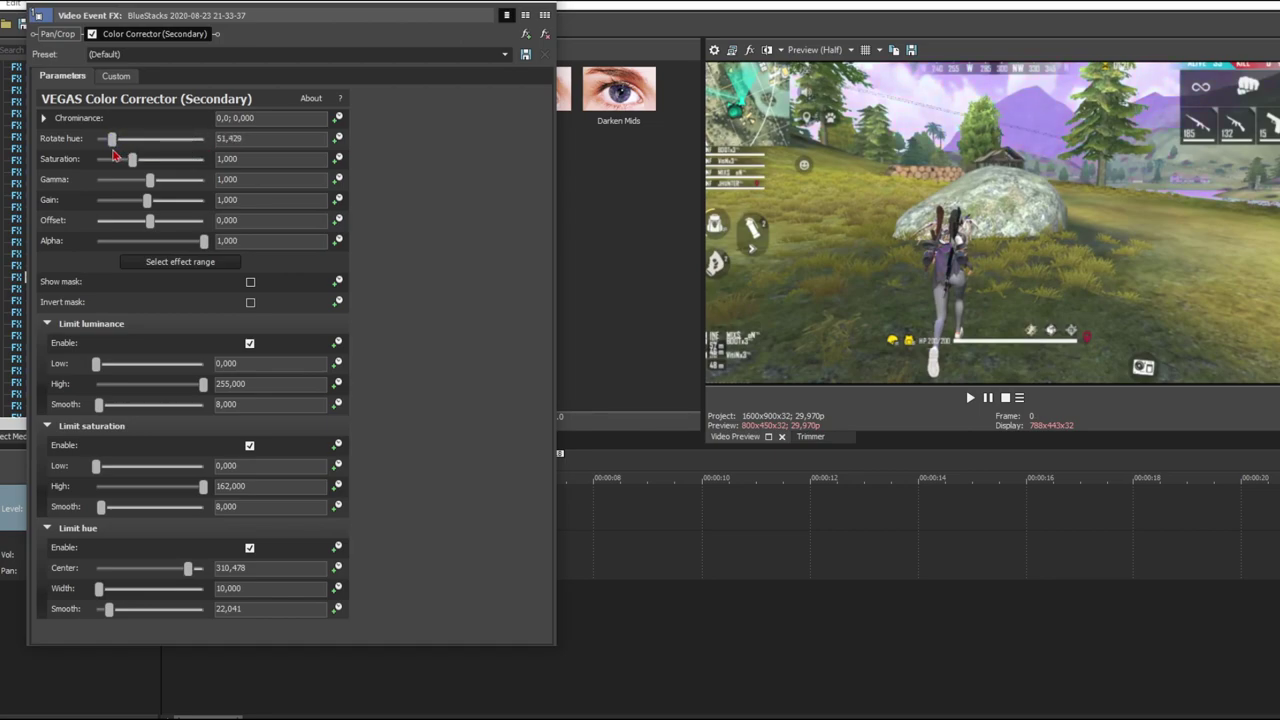
left_click_drag(112, 141, 120, 141)
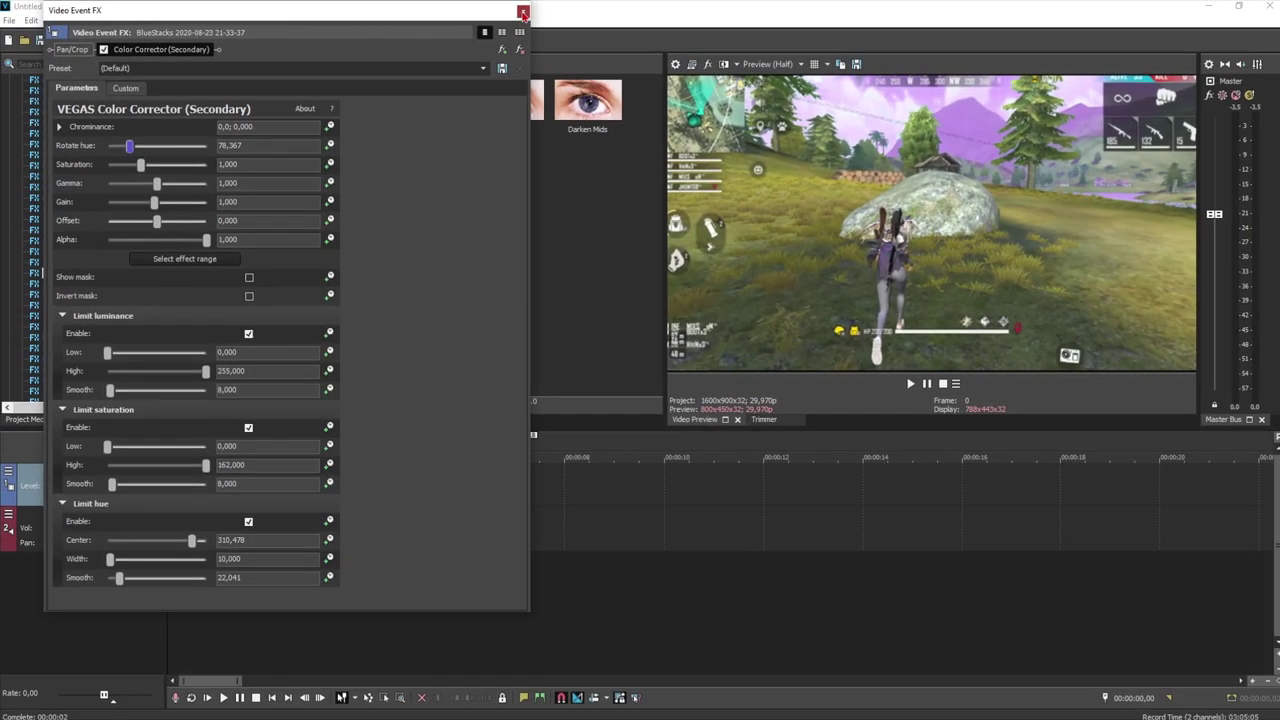
left_click(522, 12)
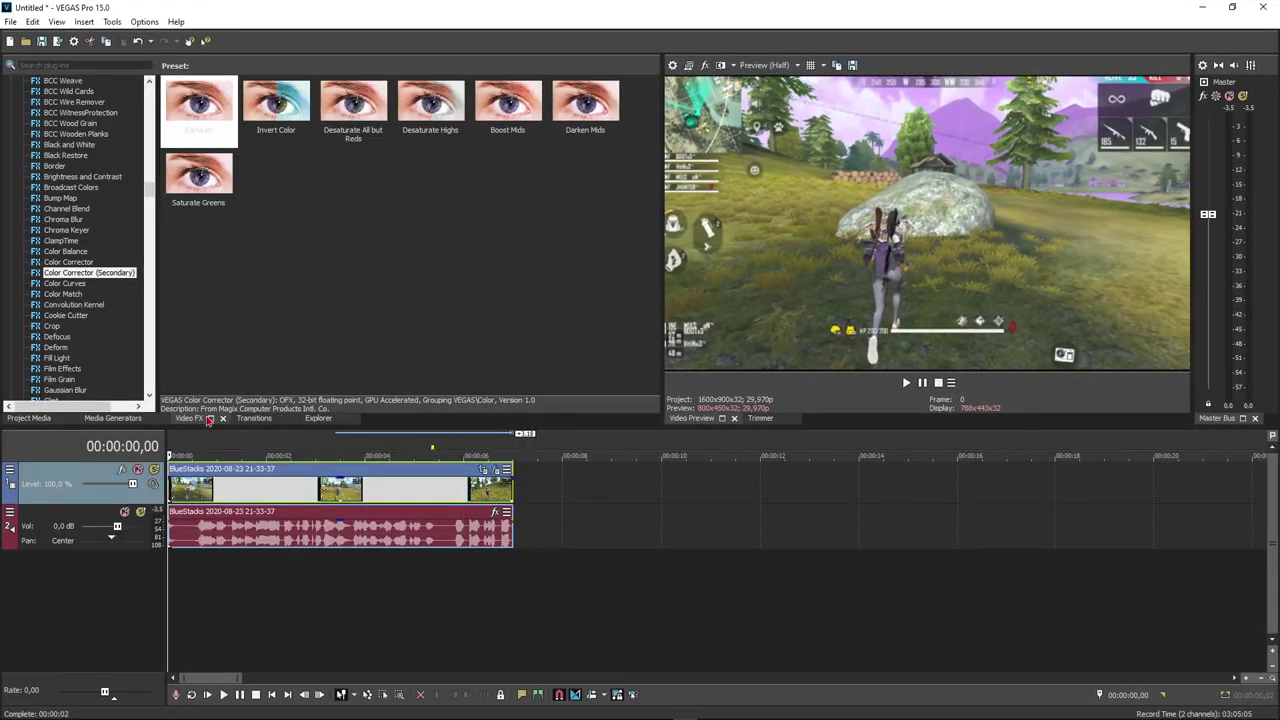
Play back the clip to check the recoloured sky.
key("space")
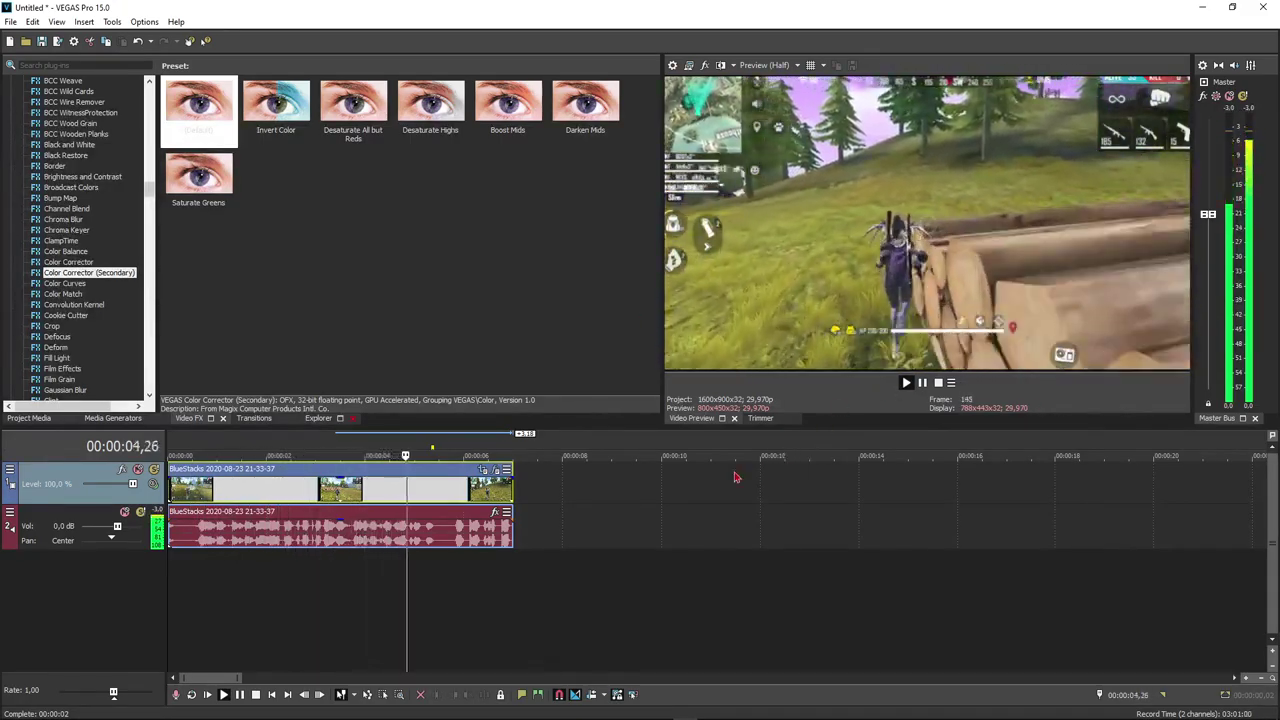
key("space")
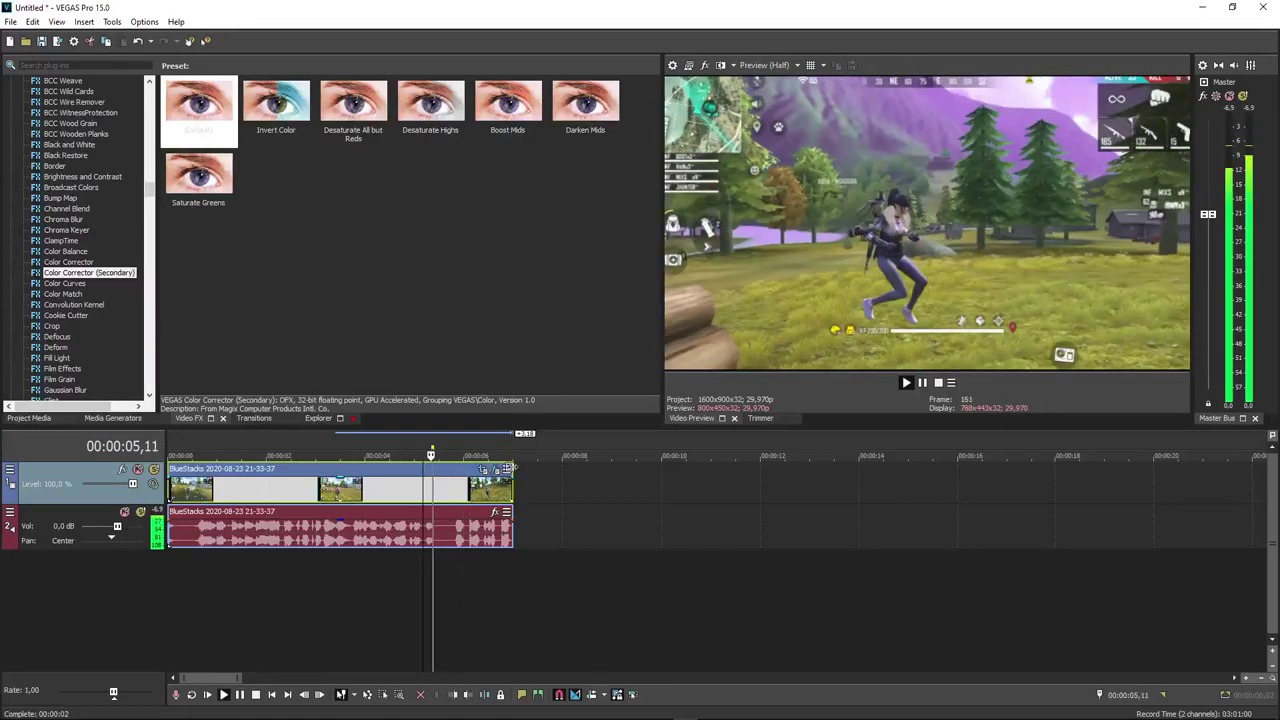
left_click(377, 474)
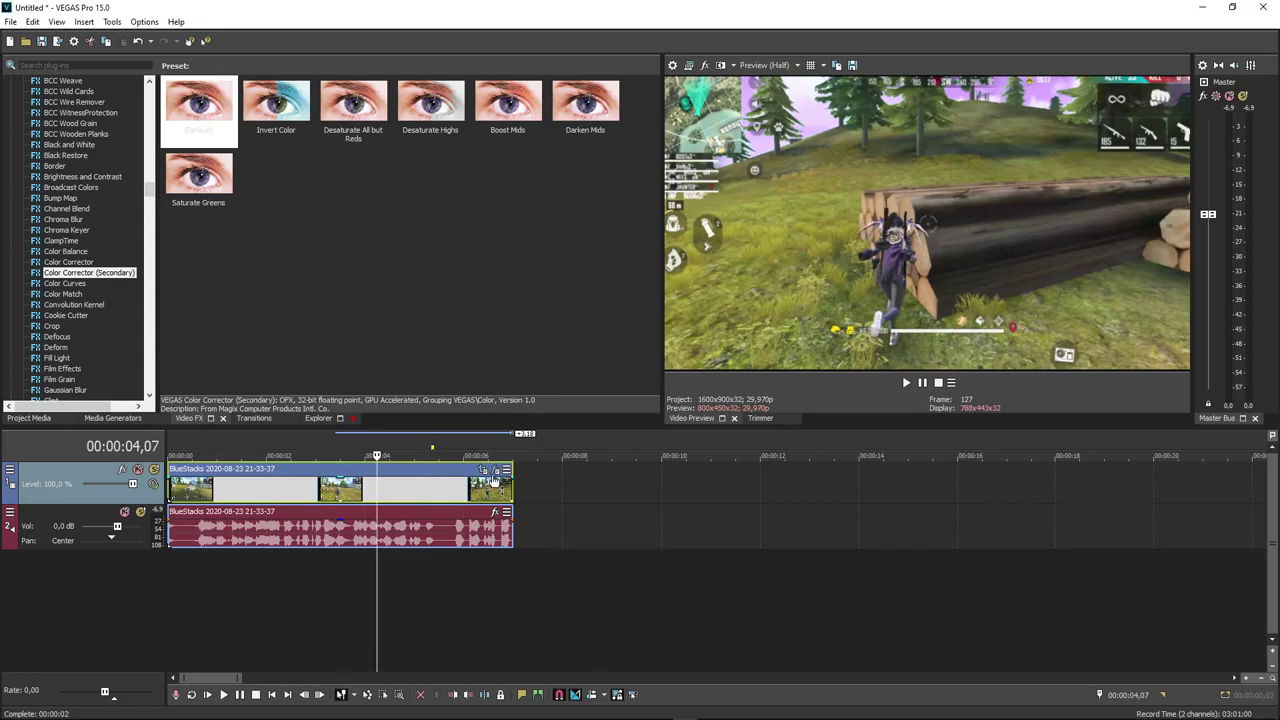
Animate the clip's Rotate hue with keyframes from 0 at the start to 360 at the end, and close the effect settings.
left_click(491, 470)
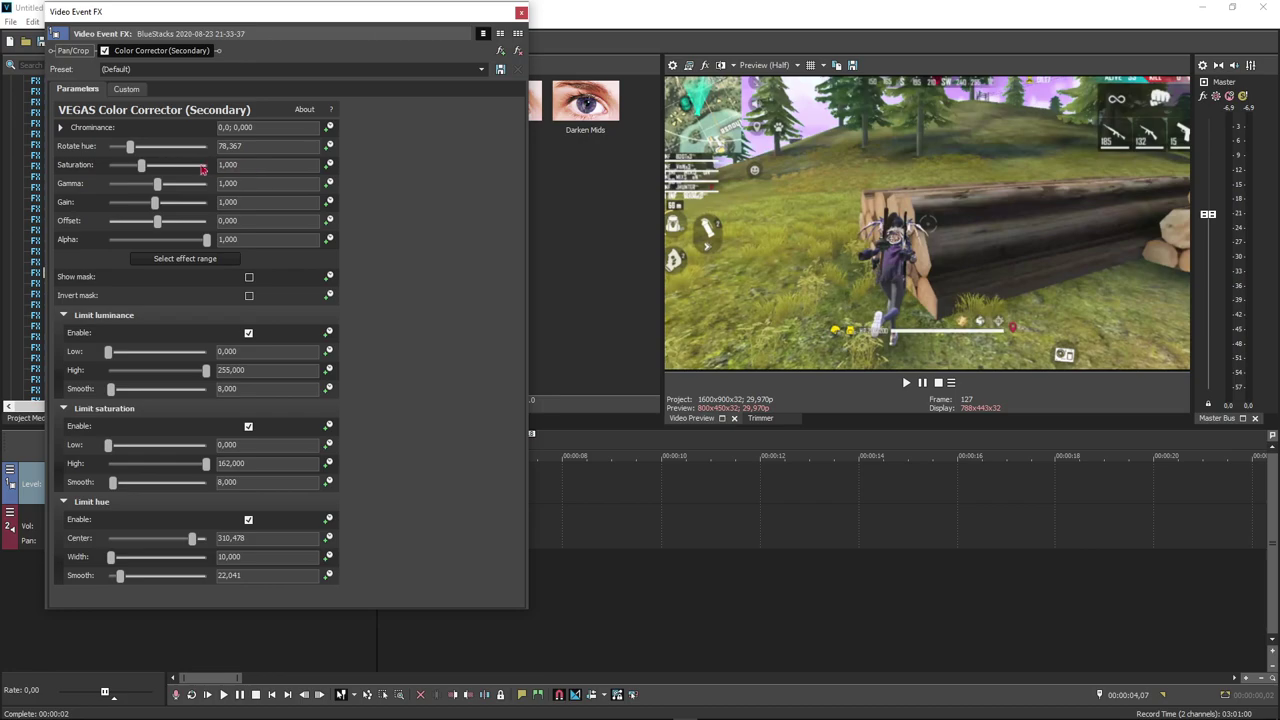
left_click(328, 147)
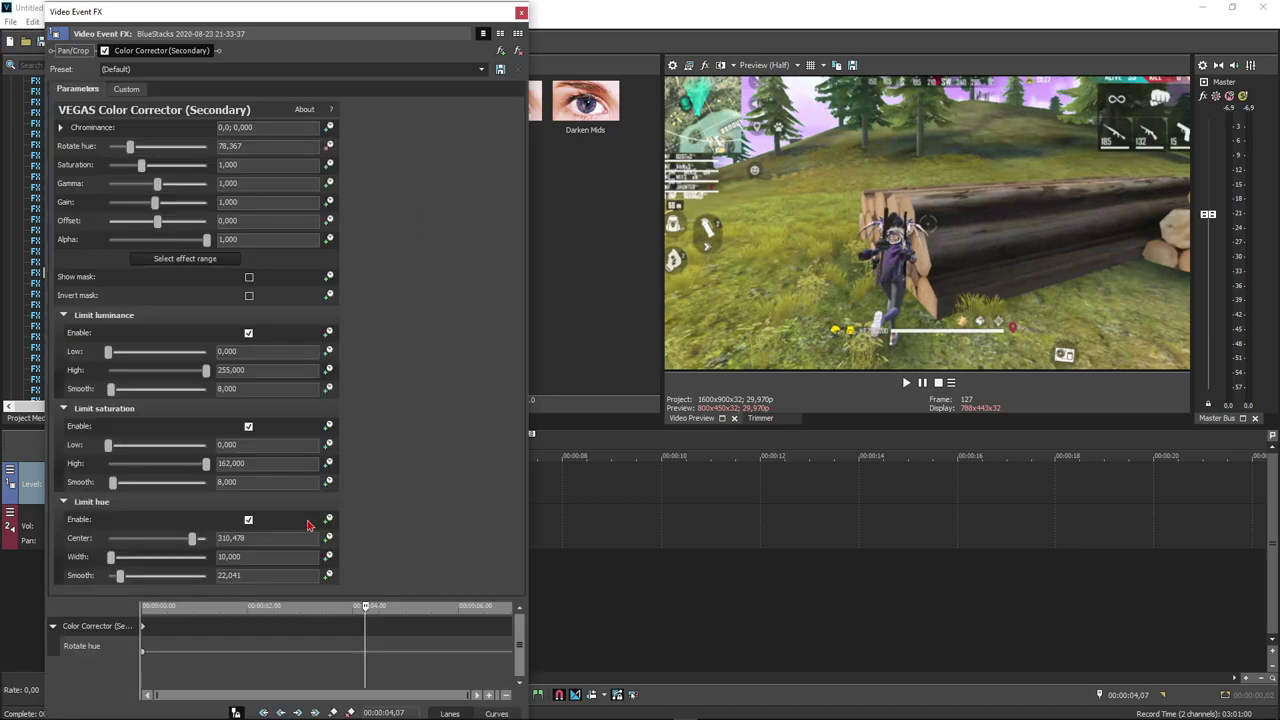
left_click(143, 652)
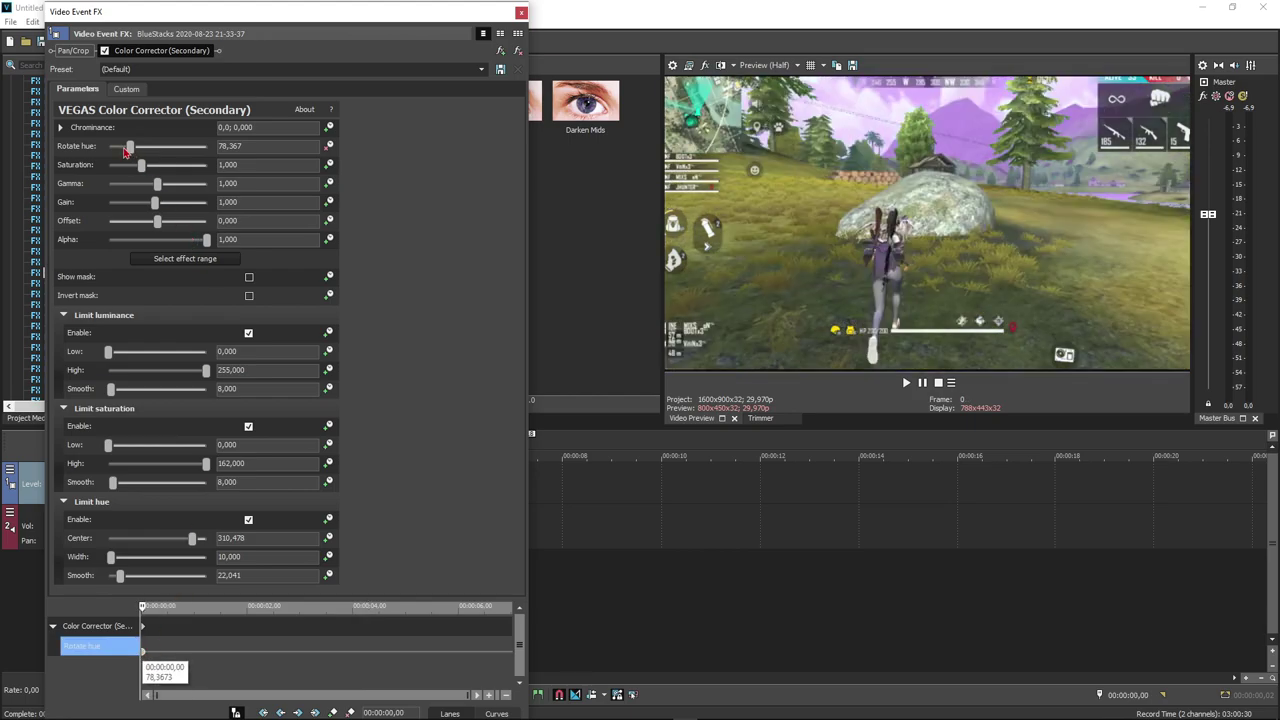
left_click_drag(130, 147, 100, 150)
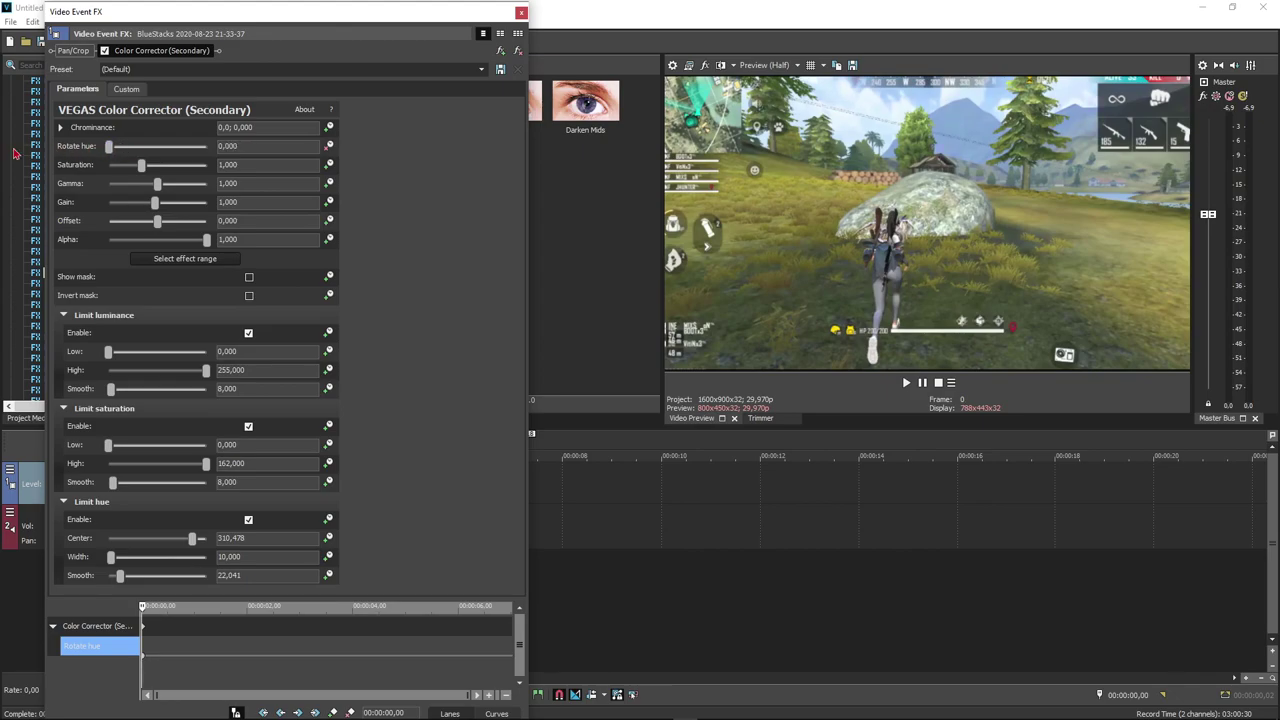
left_click(510, 643)
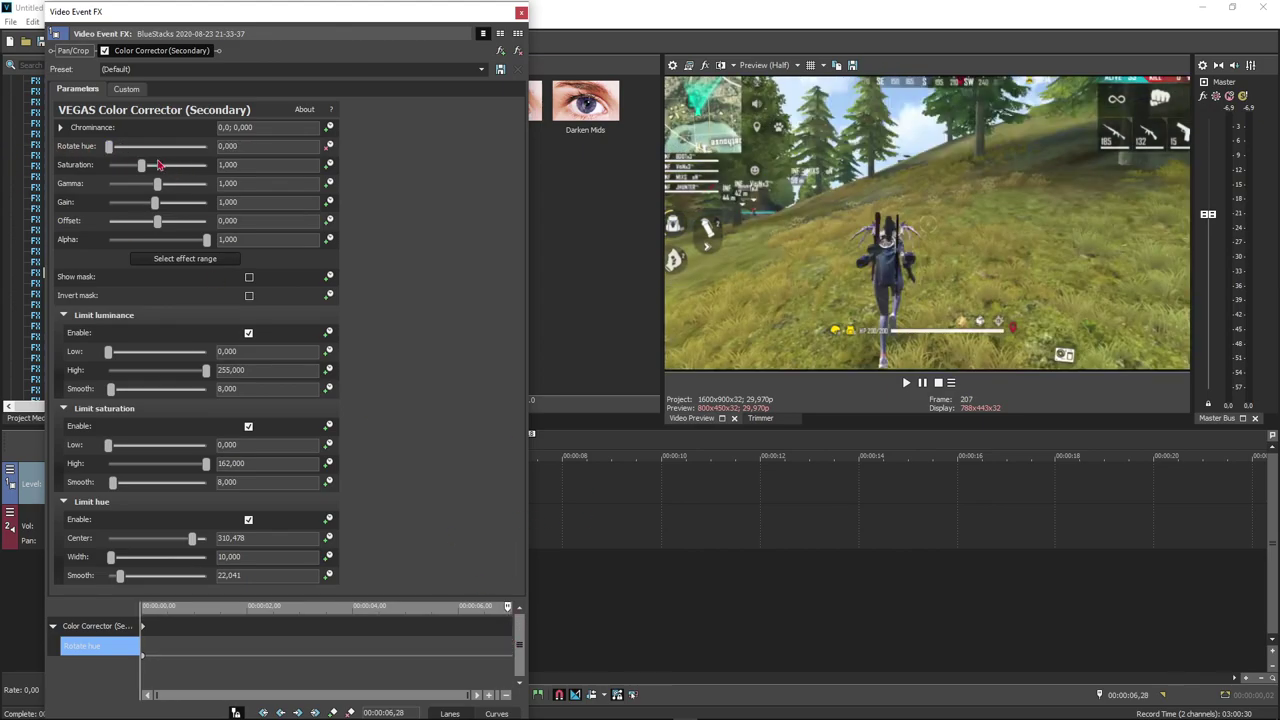
left_click_drag(109, 147, 263, 157)
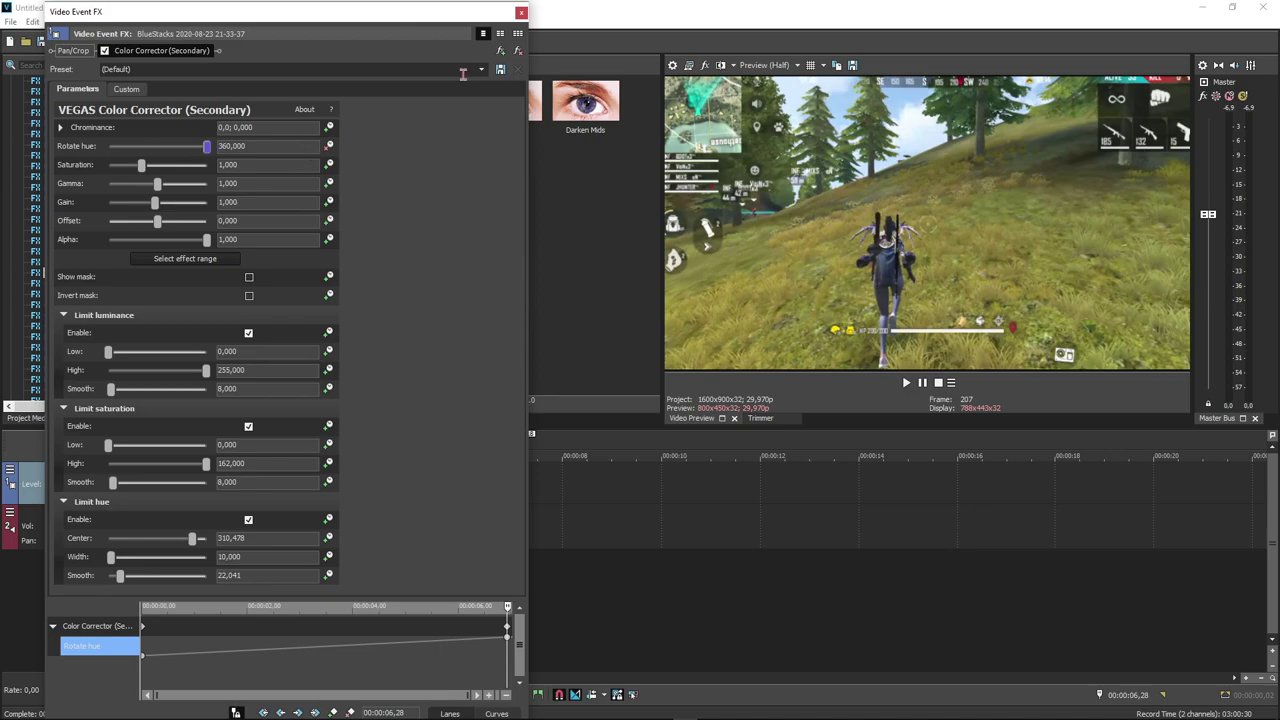
left_click(521, 12)
Play back the clip from the start to review the animated sky colour.
left_click(167, 440)
key("space")
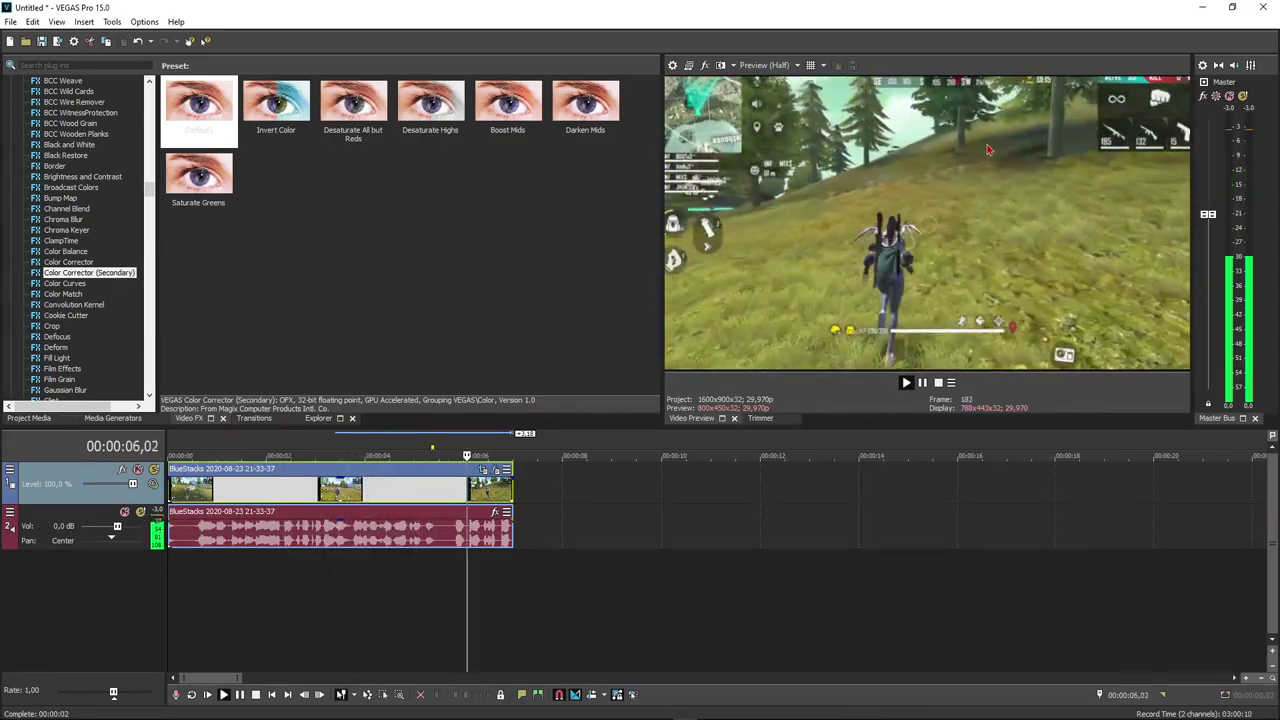
left_click(398, 478)
Move the final Rotate hue keyframe to about the 3-second mark and add one at the clip's end with the hue at its minimum.
left_click(268, 474)
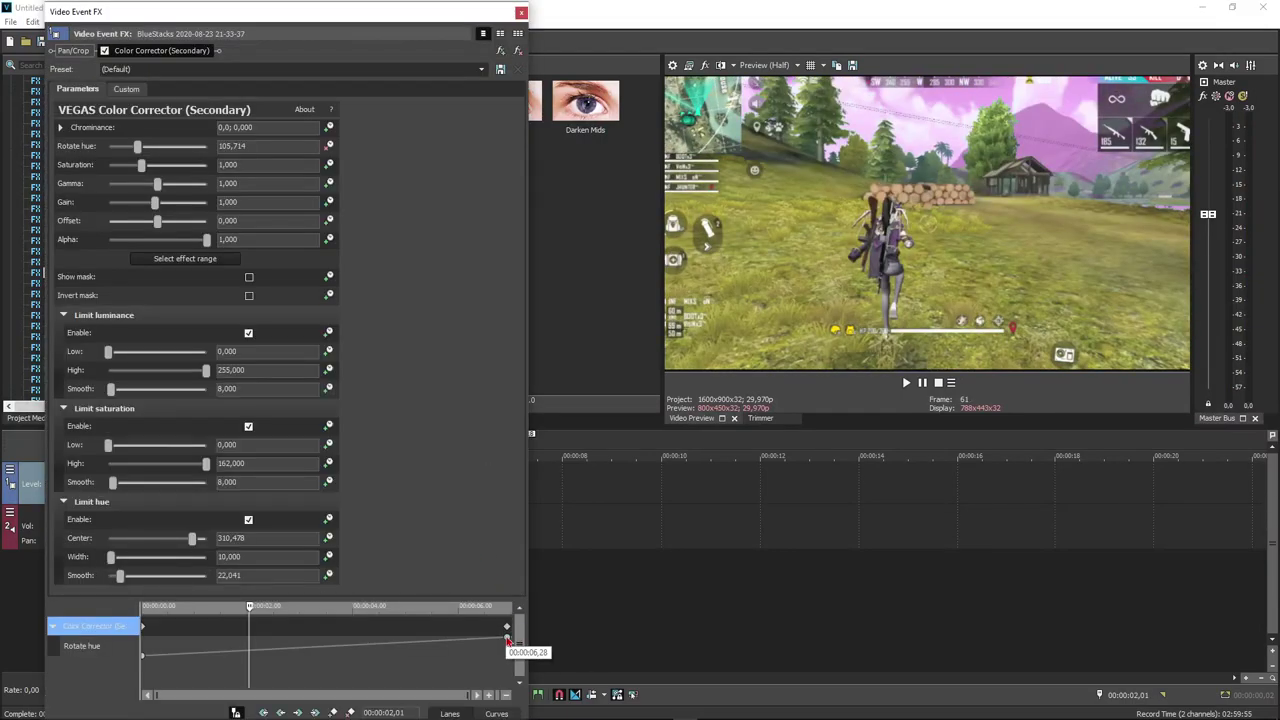
left_click_drag(492, 640, 310, 637)
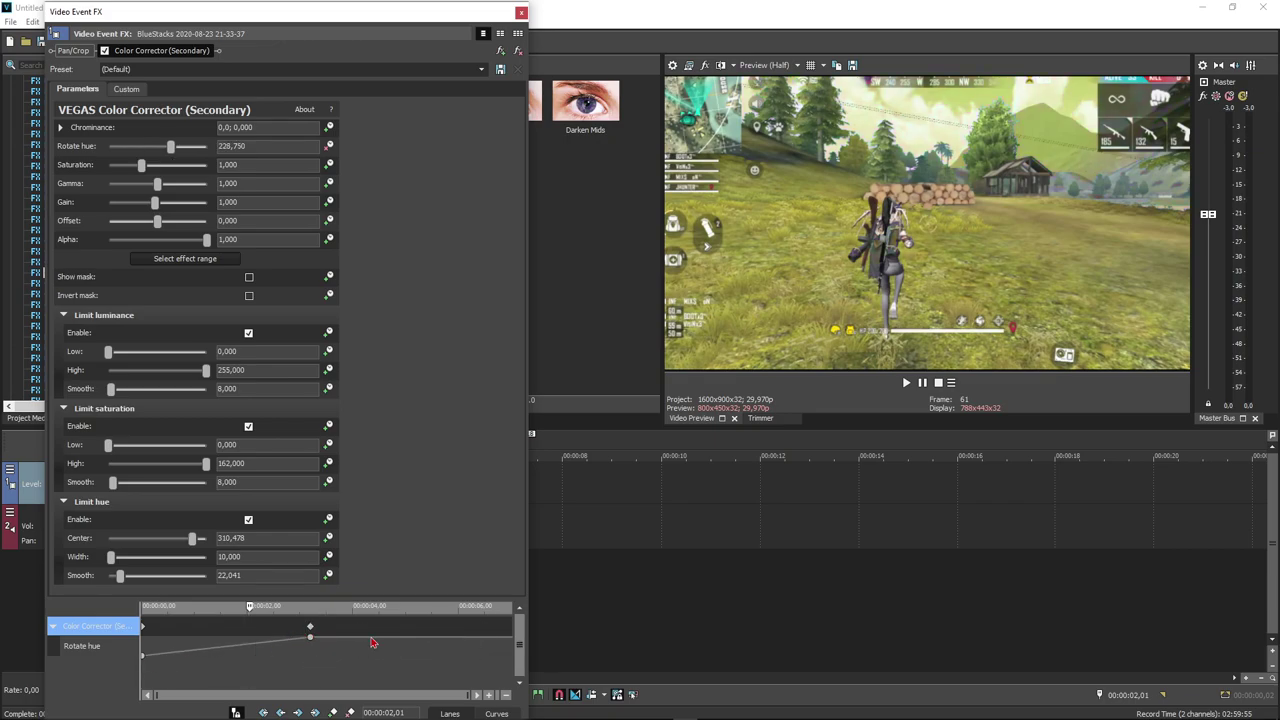
left_click(499, 637)
left_click_drag(210, 152, 3, 152)
left_click(520, 13)
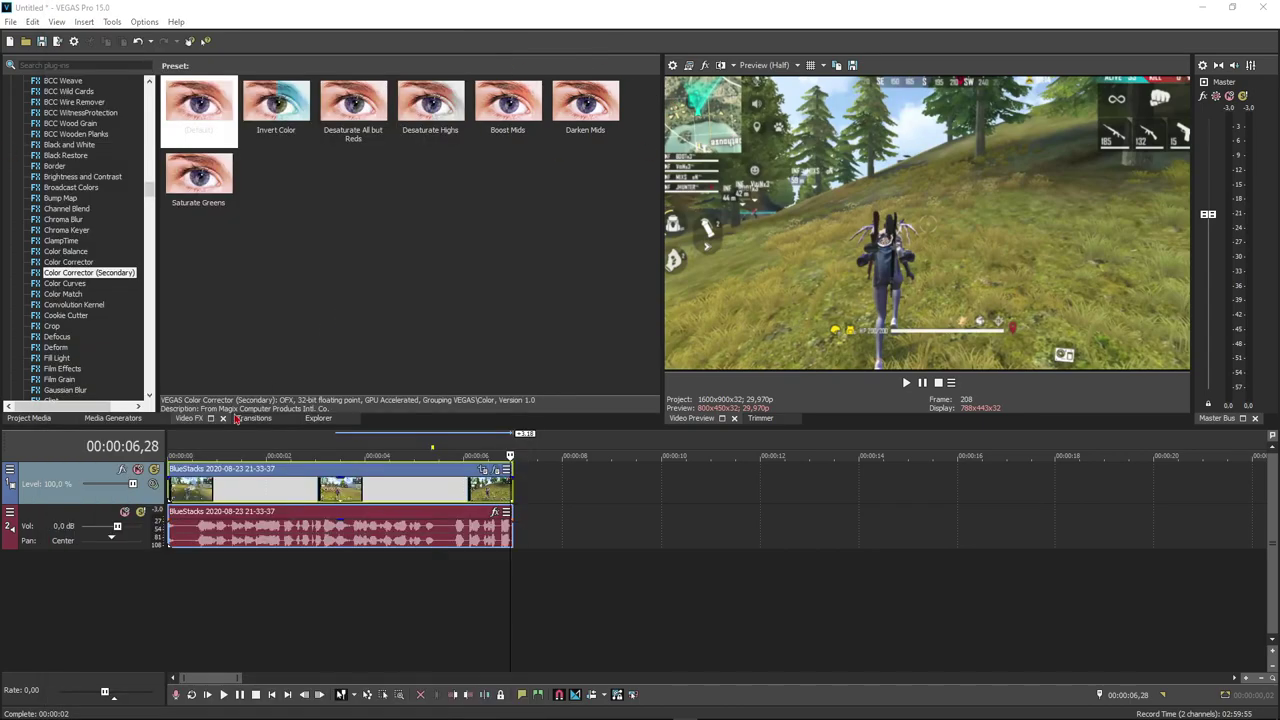
Play back the clip from the start to review the sky colour animation.
left_click(175, 442)
key("space")
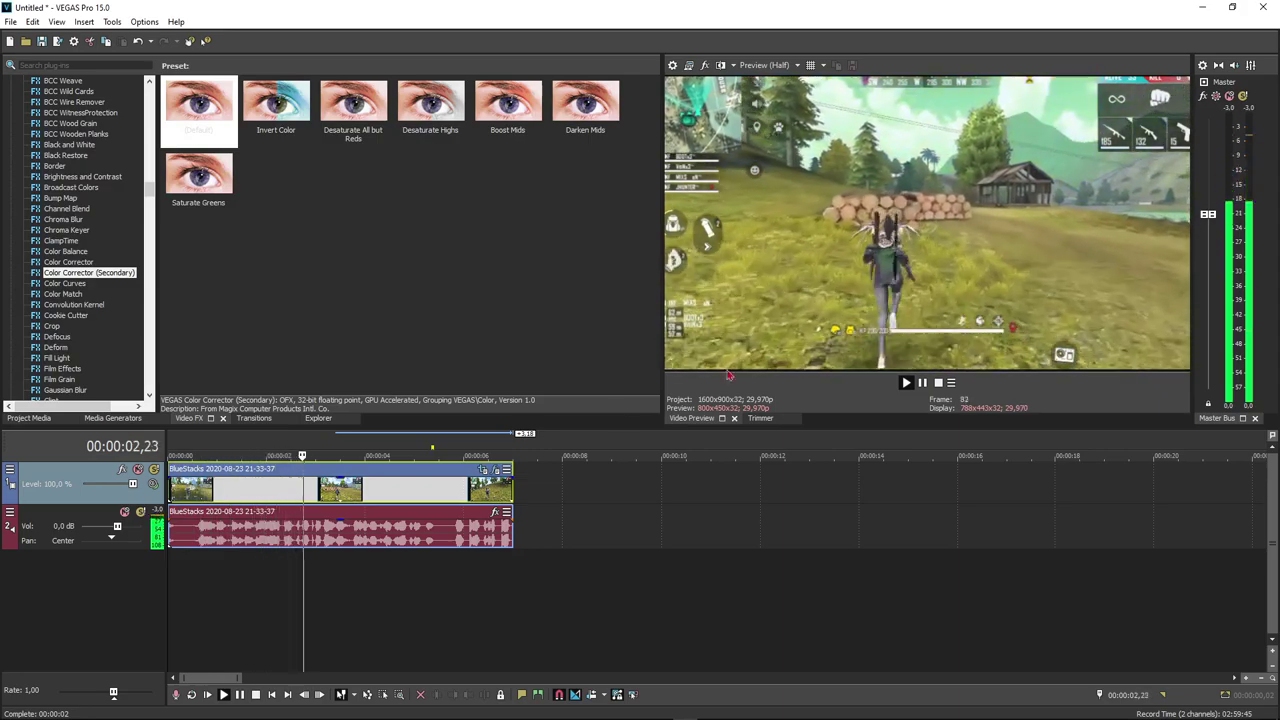
key("space")
In the clip's effect settings, move the Rotate hue peak keyframe to 00:00:01,10 and the final keyframe to about 2.7 seconds.
left_click(497, 472)
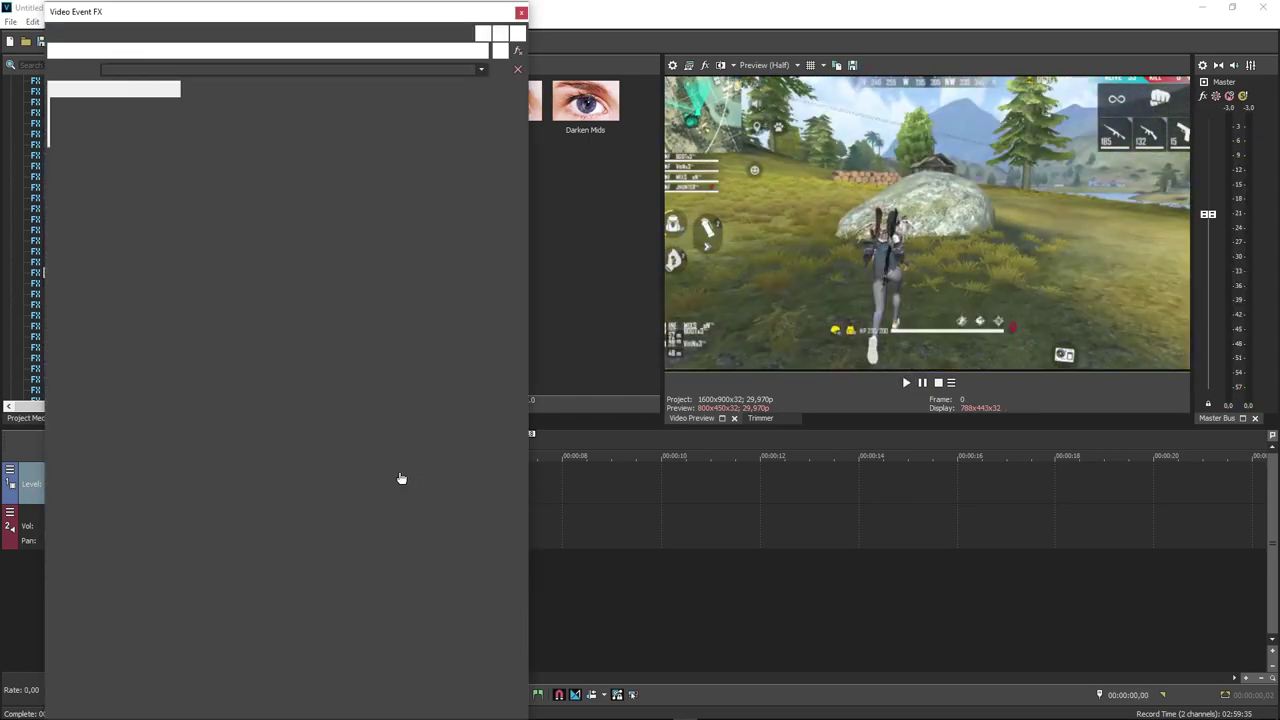
left_click_drag(309, 642, 211, 640)
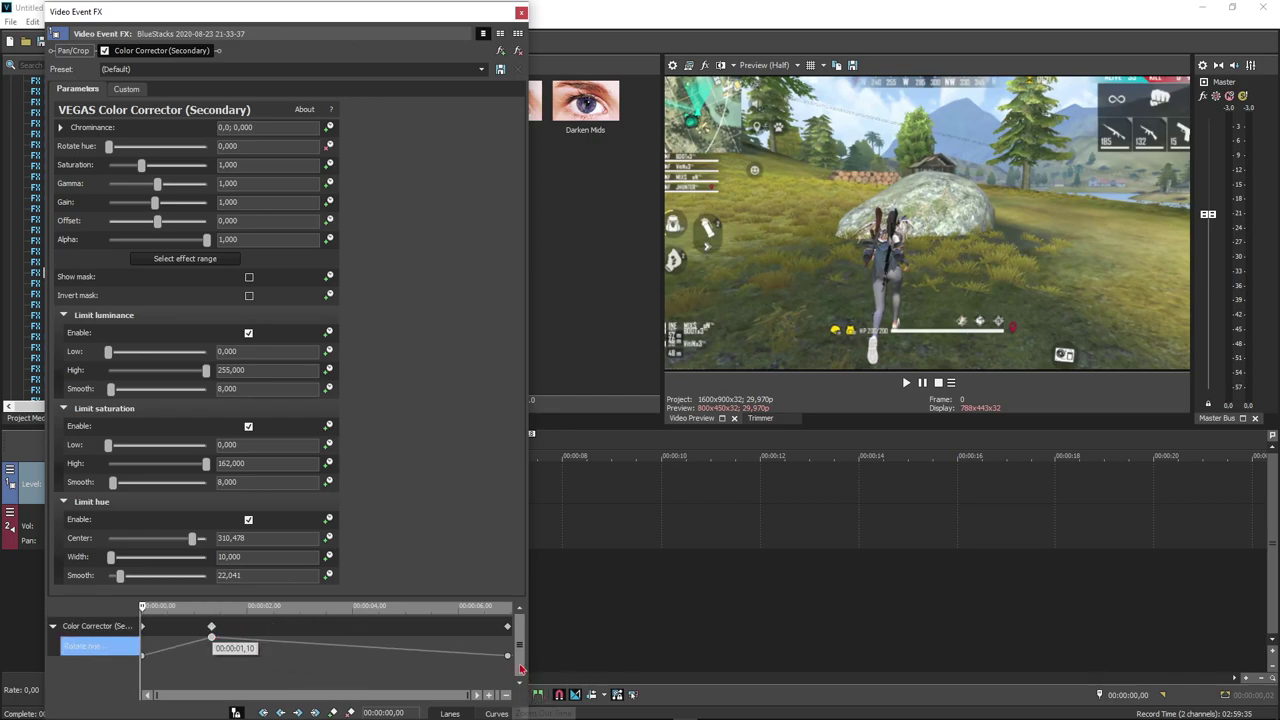
left_click_drag(507, 655, 287, 641)
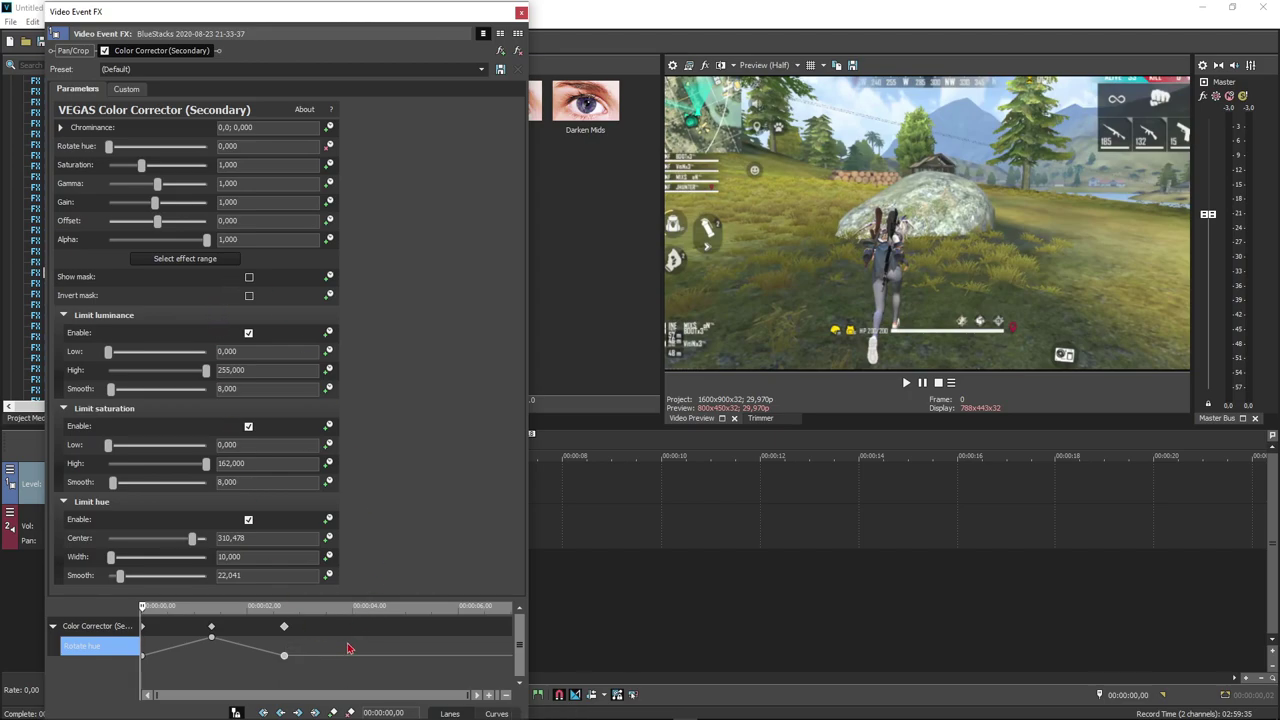
Add Rotate hue keyframes alternating between 360 and 0 at about 3.9, 5.2 and 6.2 seconds and at the clip's end.
left_click(348, 649)
double_click(346, 637)
left_click(413, 655)
double_click(413, 655)
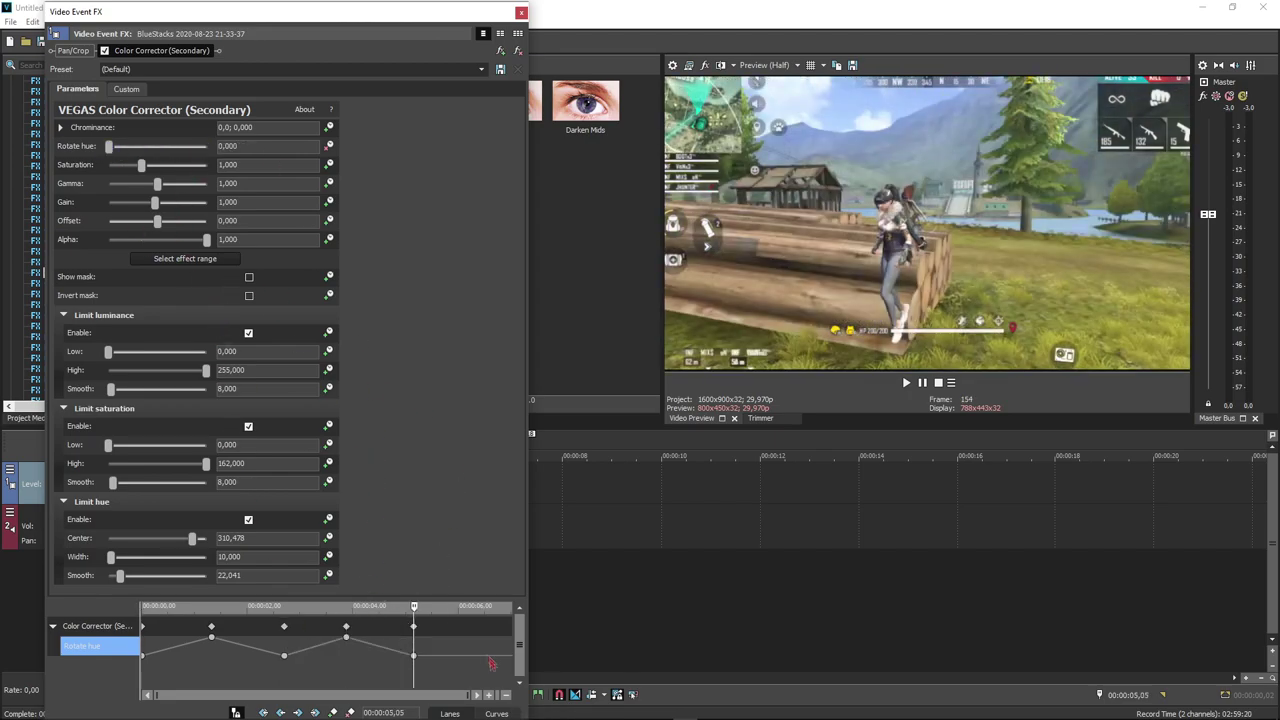
left_click_drag(108, 146, 270, 157)
double_click(507, 656)
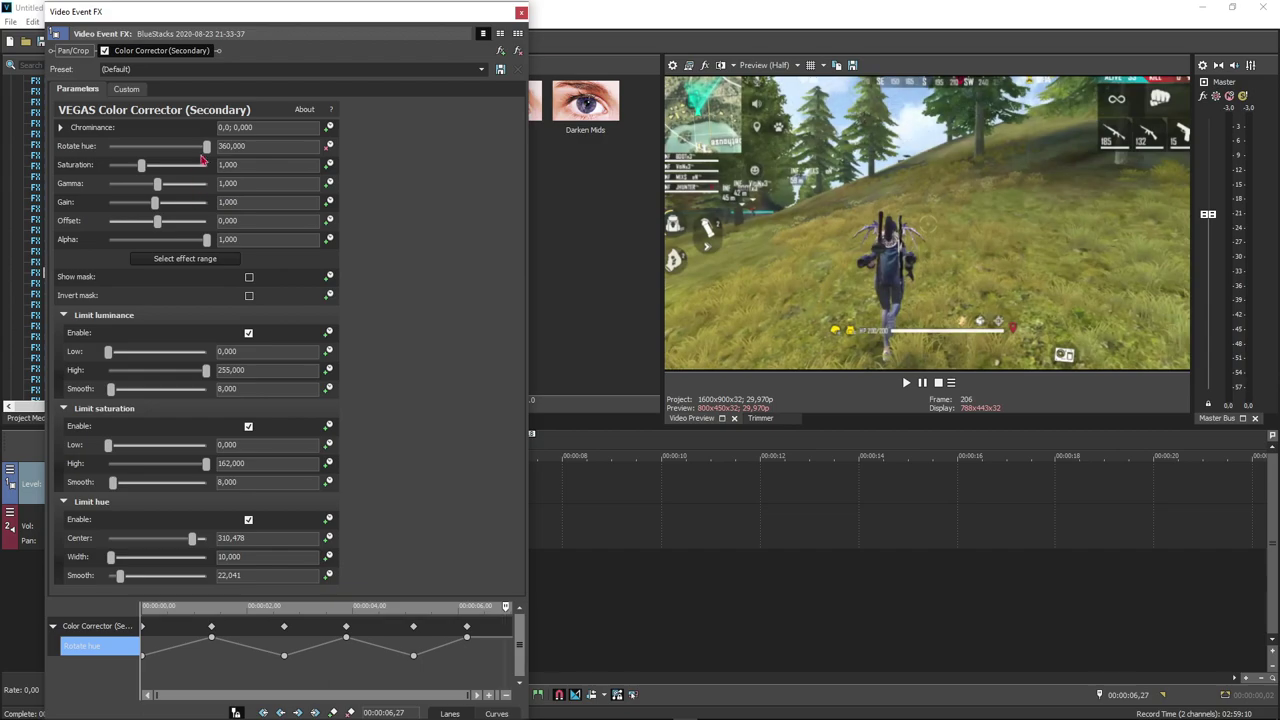
Move the low keyframe at about 2.7 seconds to about 3.3 seconds and add a Rotate hue keyframe of 360 at 00:00:02,06.
left_click_drag(285, 655, 314, 656)
left_click(261, 658)
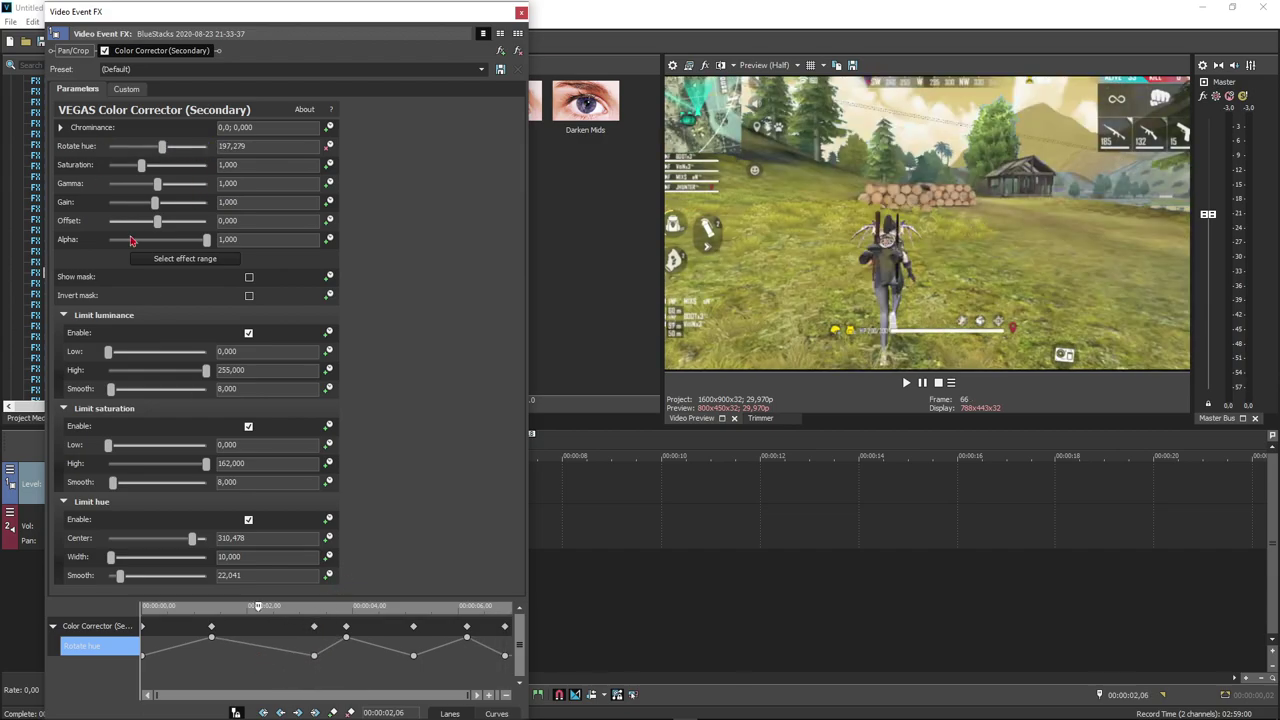
left_click_drag(162, 147, 272, 155)
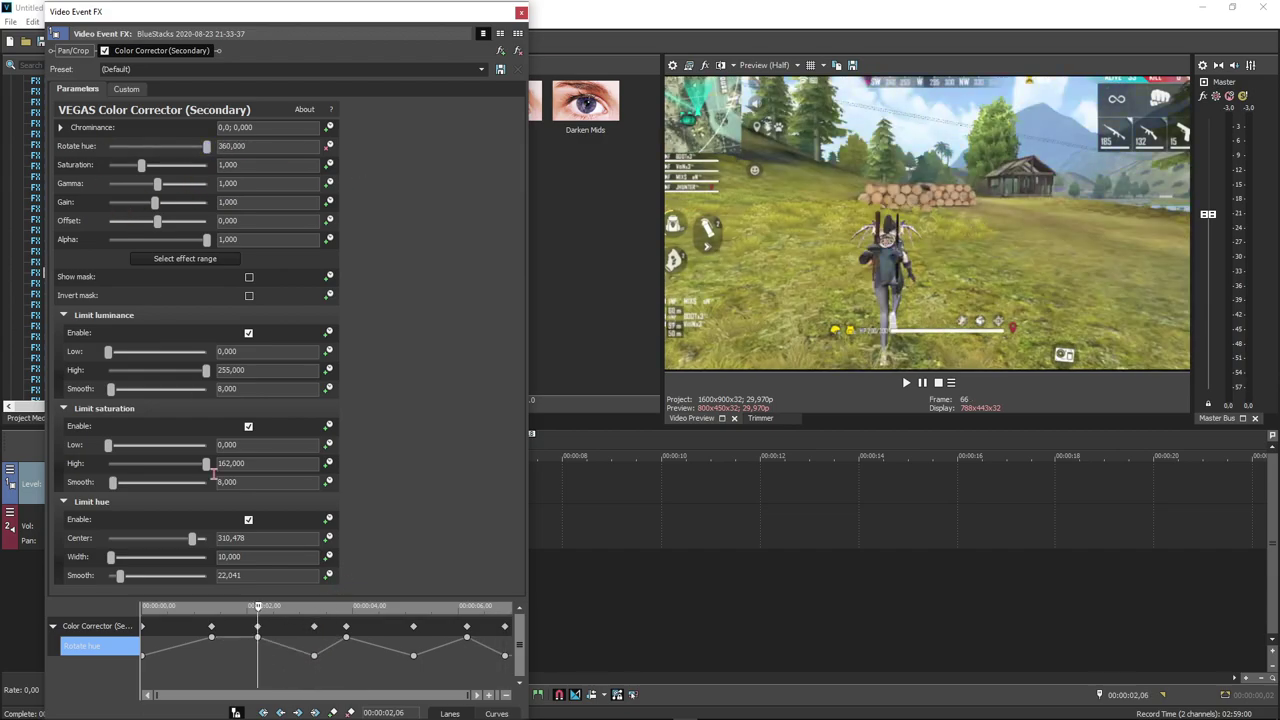
Move the first peak keyframe to about 1.5 seconds and set Rotate hue to 0 both there and at 00:00:01,10.
left_click(211, 637)
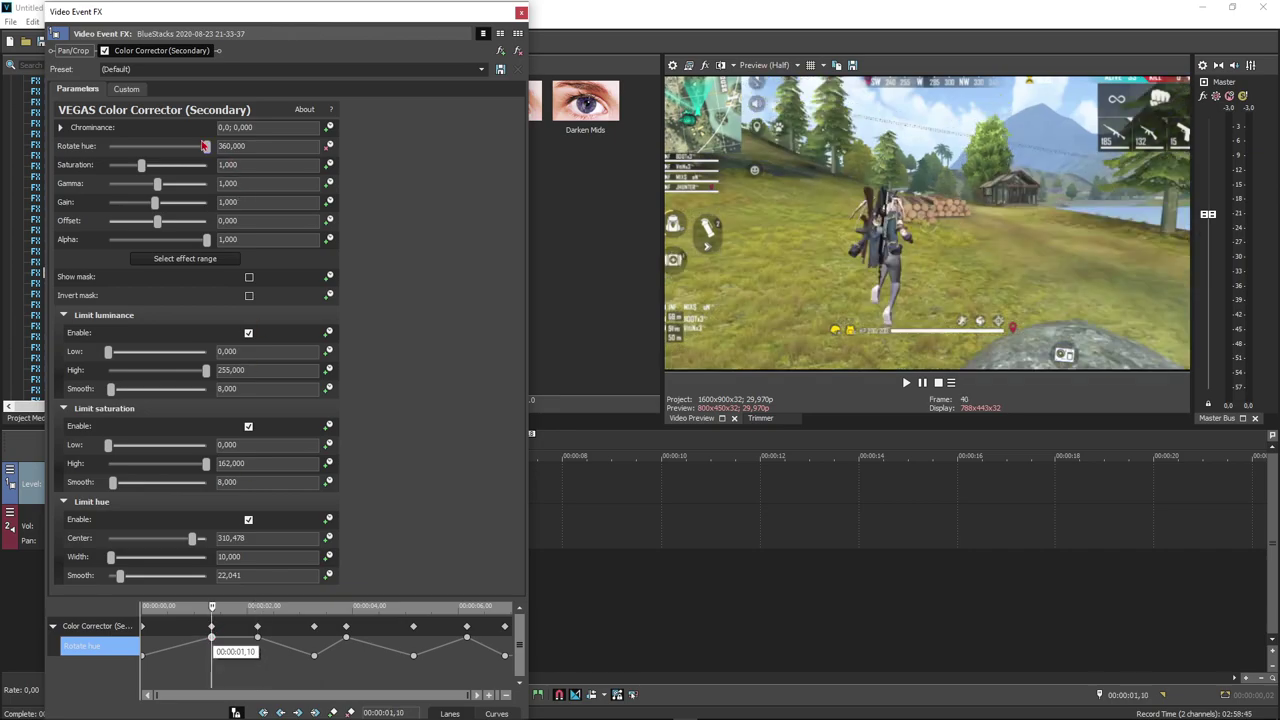
left_click_drag(212, 642, 222, 640)
left_click_drag(193, 146, 17, 152)
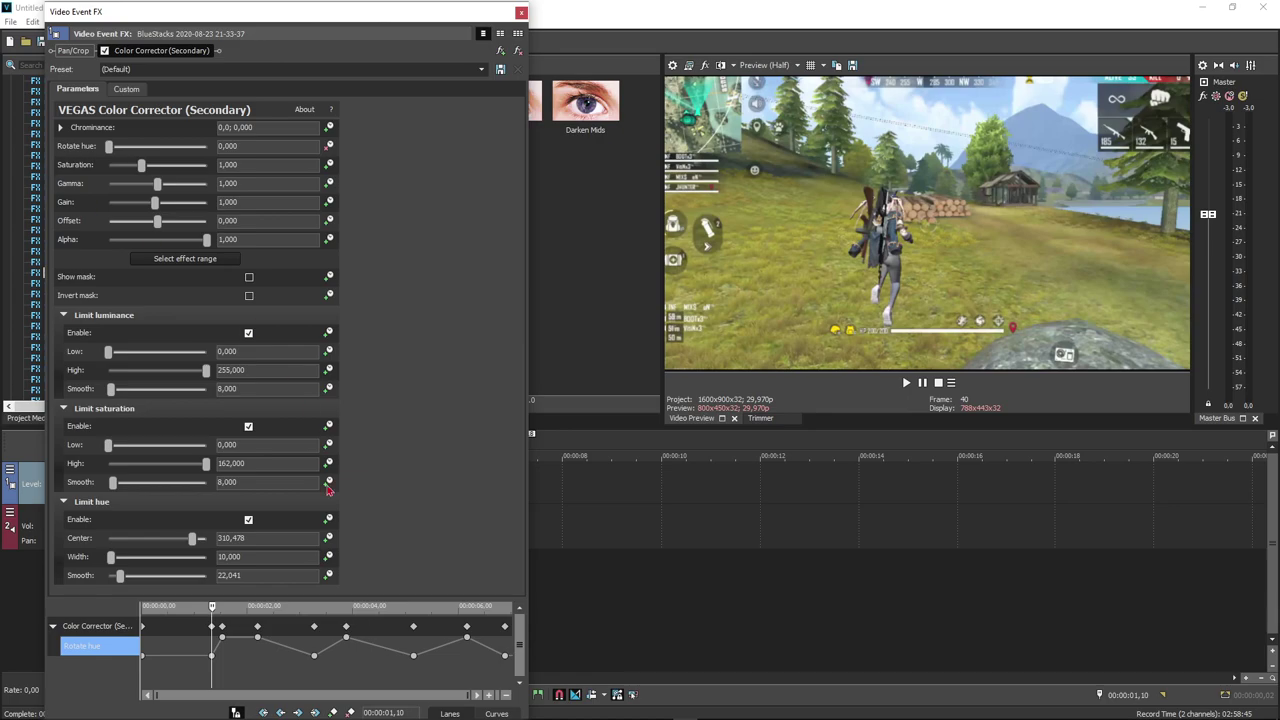
left_click(222, 638)
left_click_drag(206, 146, 3, 158)
Move the 00:00:01,10 keyframe to 00:00:00,23 with Rotate hue at 360, and close the effect settings.
left_click_drag(213, 659, 181, 660)
left_click_drag(109, 147, 220, 167)
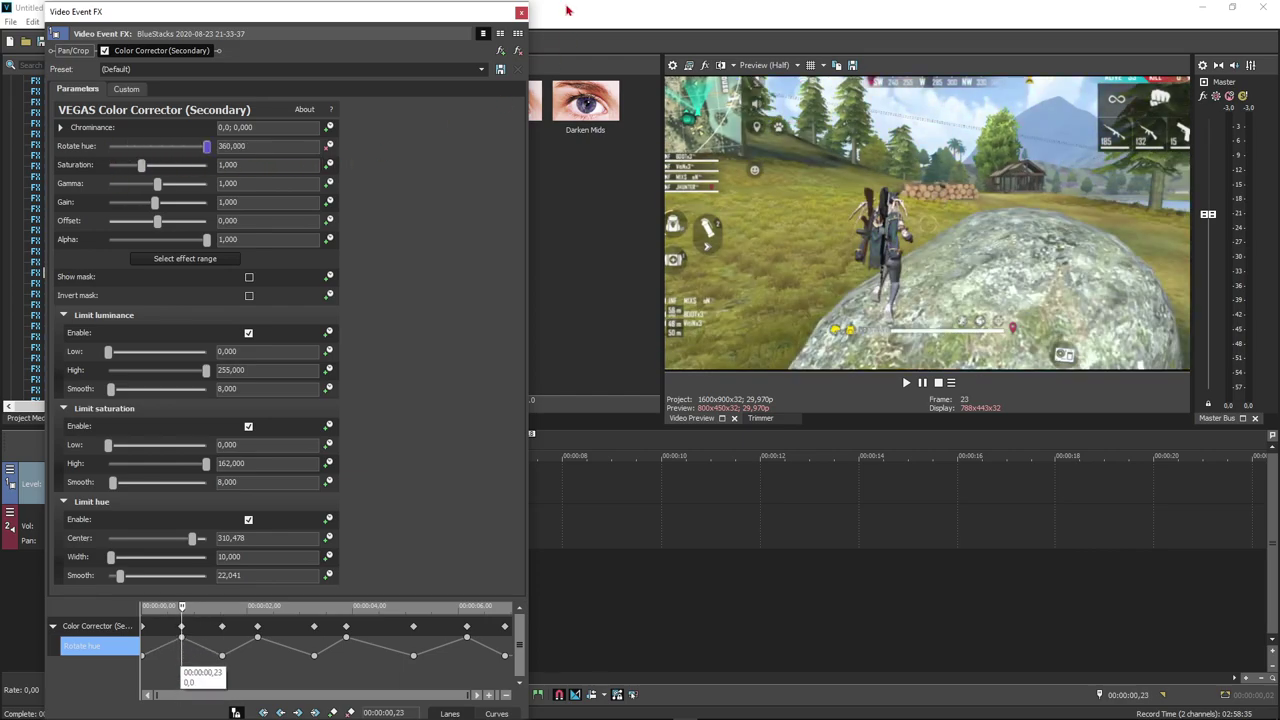
left_click(520, 13)
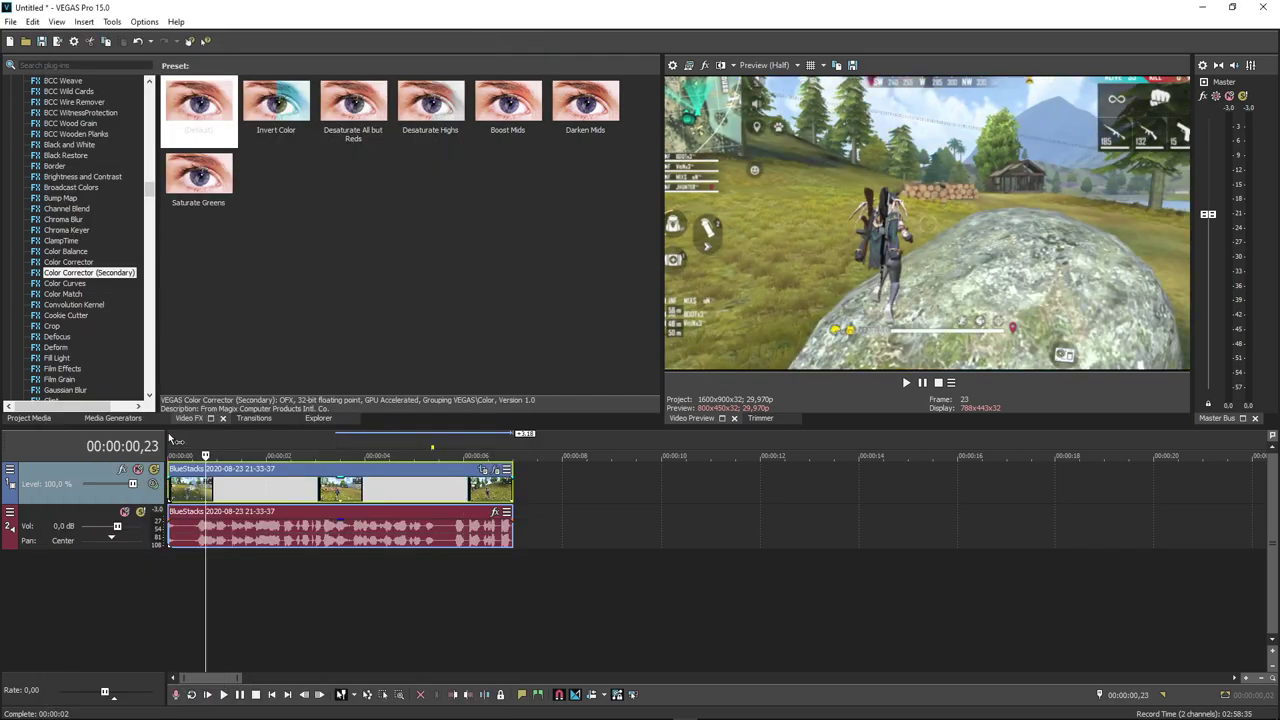
Play back the clip and check the sky colour at points between 4 and 5 seconds.
key("space")
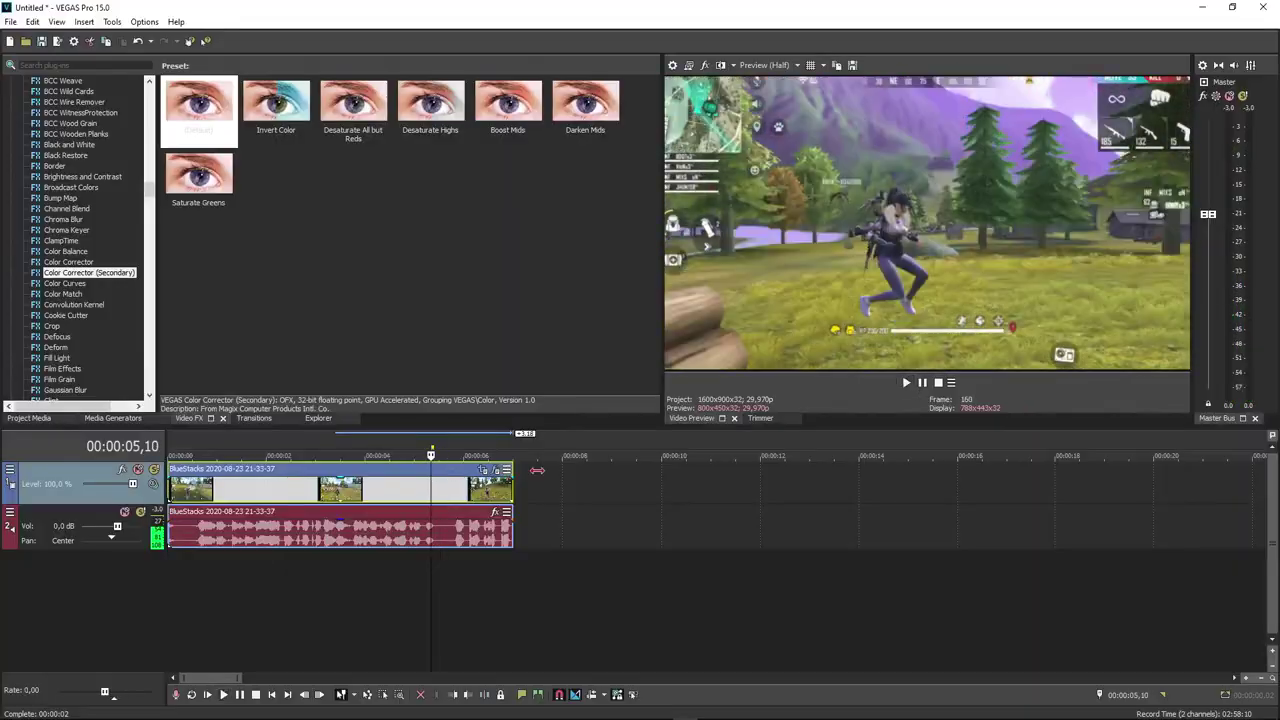
left_click(412, 486)
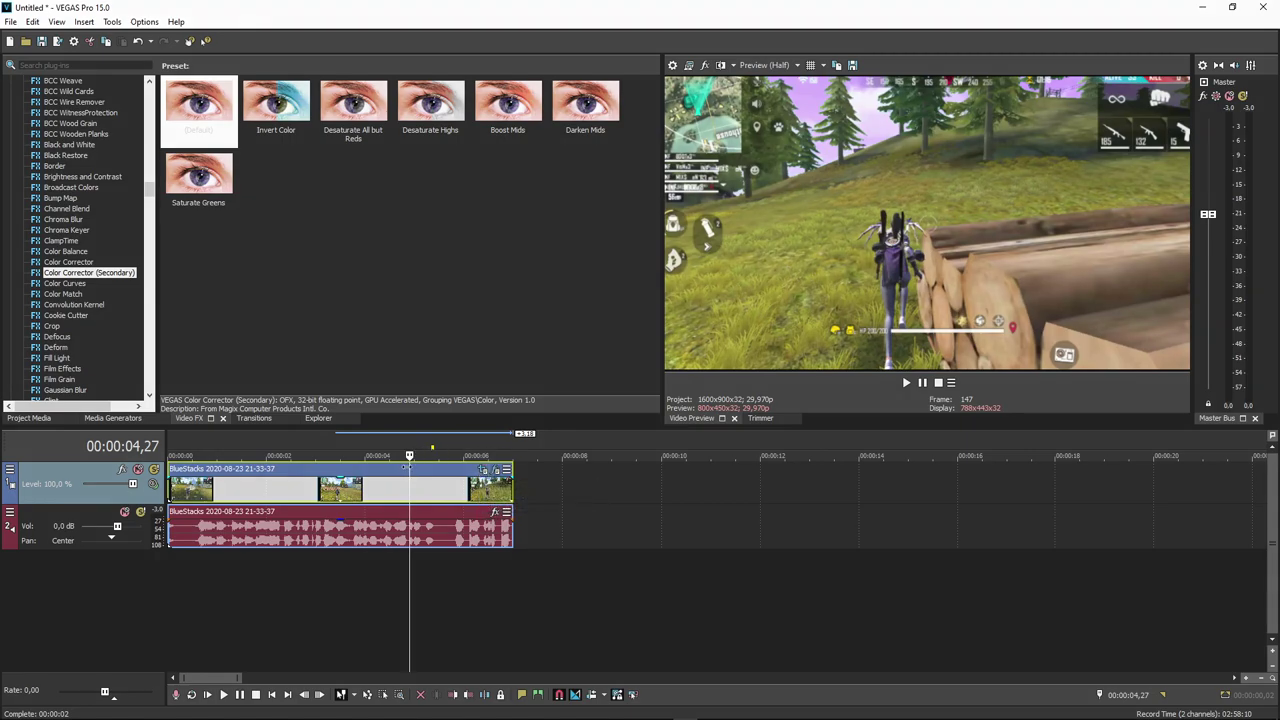
left_click(399, 470)
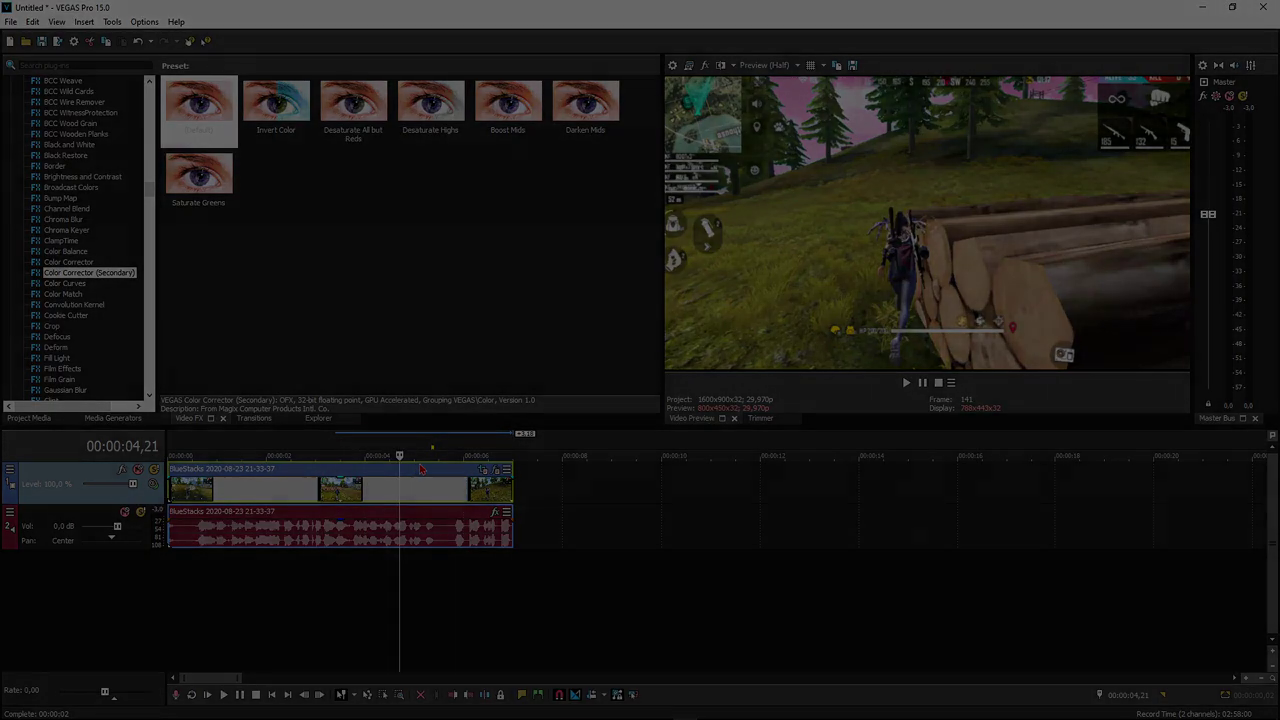